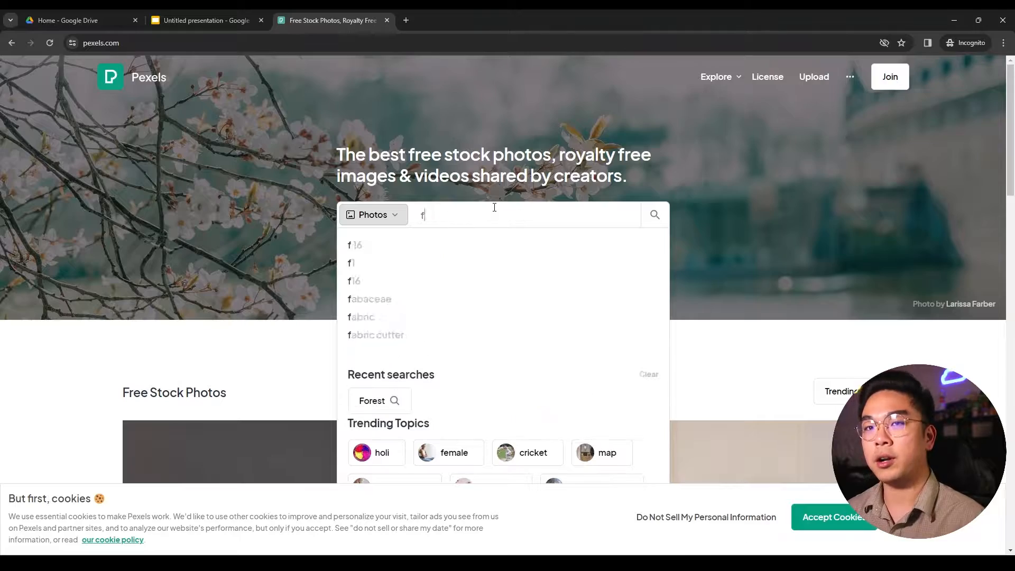
Search Pexels for forest photos and open the wide photo of a green leafed tree with sprawling branches
{"action": "key", "text": "Return"}
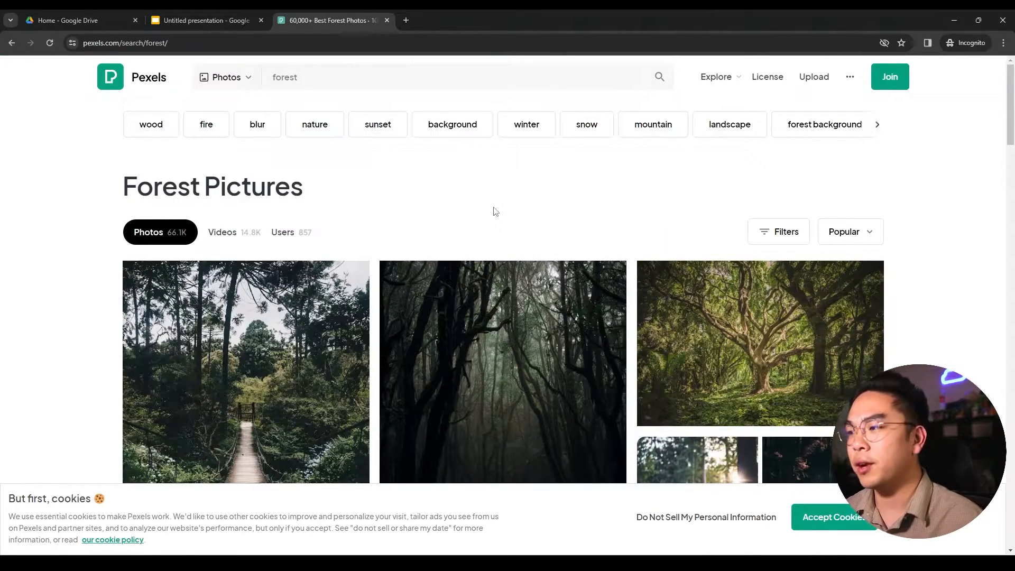
{"action": "scroll", "coordinate": [495, 212], "scroll_direction": "down", "scroll_amount": 10}
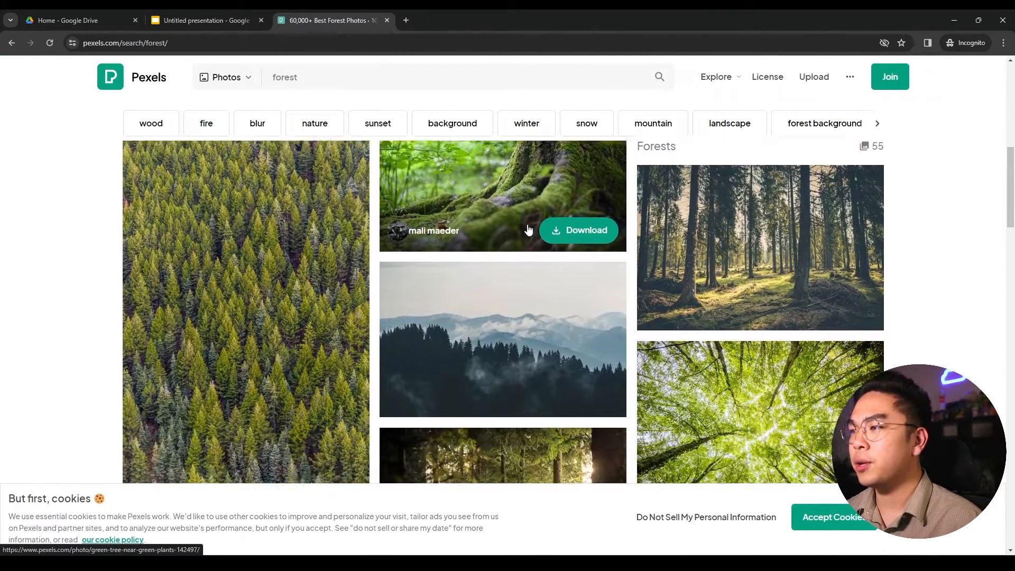
{"action": "scroll", "coordinate": [669, 305], "scroll_direction": "down", "scroll_amount": 1}
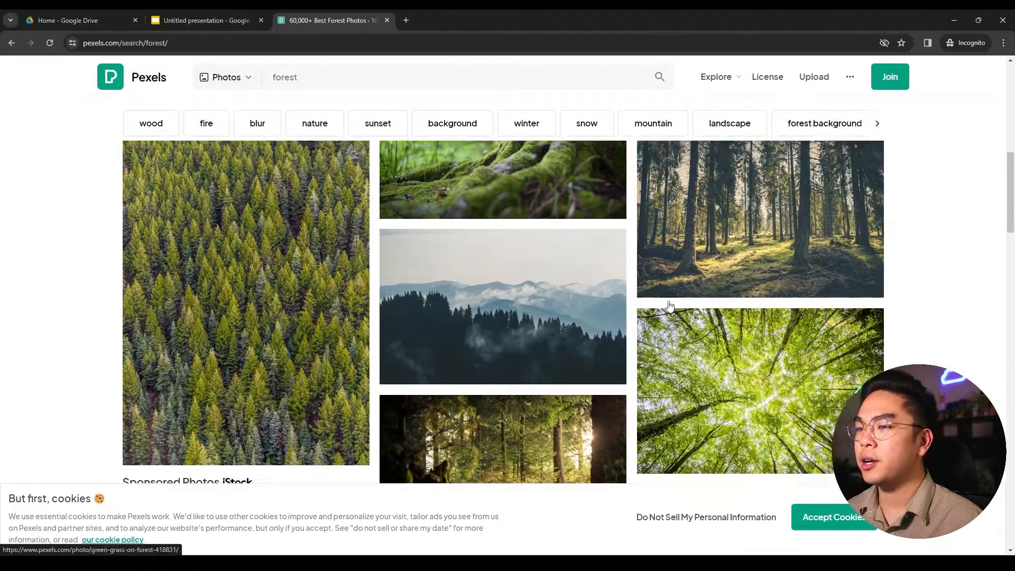
{"action": "scroll", "coordinate": [669, 306], "scroll_direction": "down", "scroll_amount": 2}
{"action": "scroll", "coordinate": [671, 310], "scroll_direction": "up", "scroll_amount": 11}
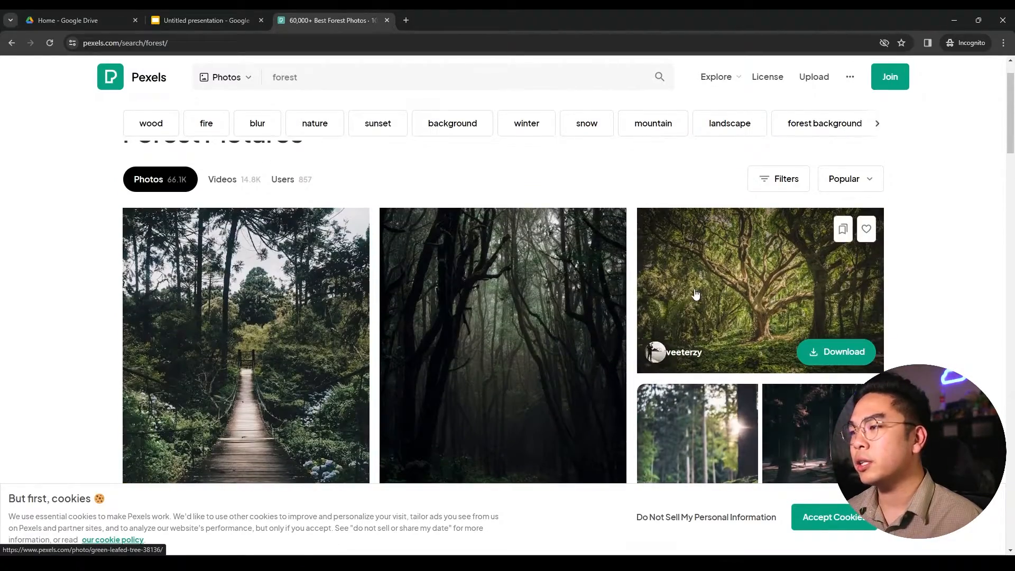
{"action": "left_click", "coordinate": [695, 295]}
{"action": "left_click", "coordinate": [602, 275]}
{"action": "left_click", "coordinate": [602, 275]}
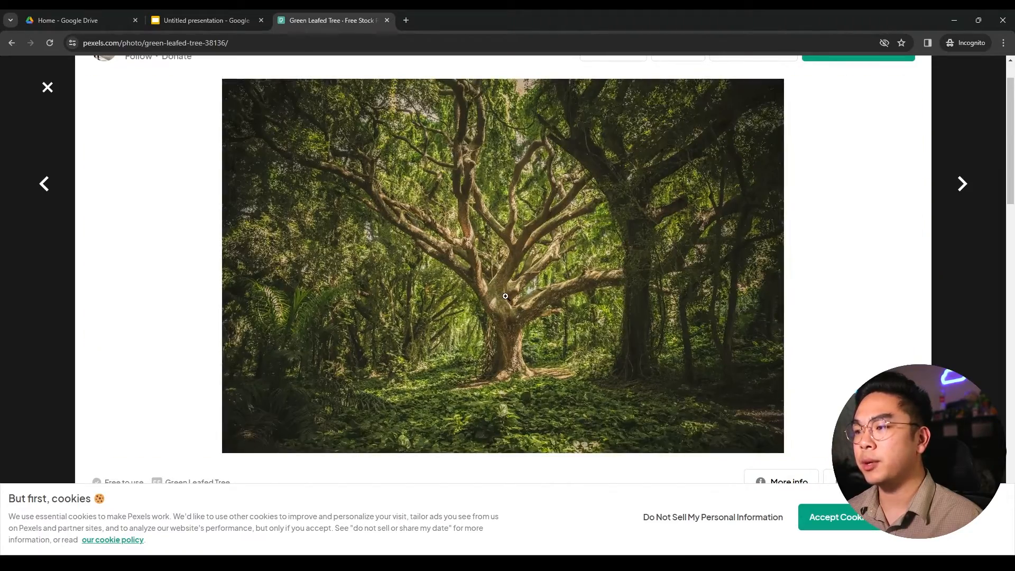
Copy the green leafed tree image to the clipboard and open its download size choices
{"action": "scroll", "coordinate": [521, 246], "scroll_direction": "up", "scroll_amount": 1}
{"action": "right_click", "coordinate": [483, 241]}
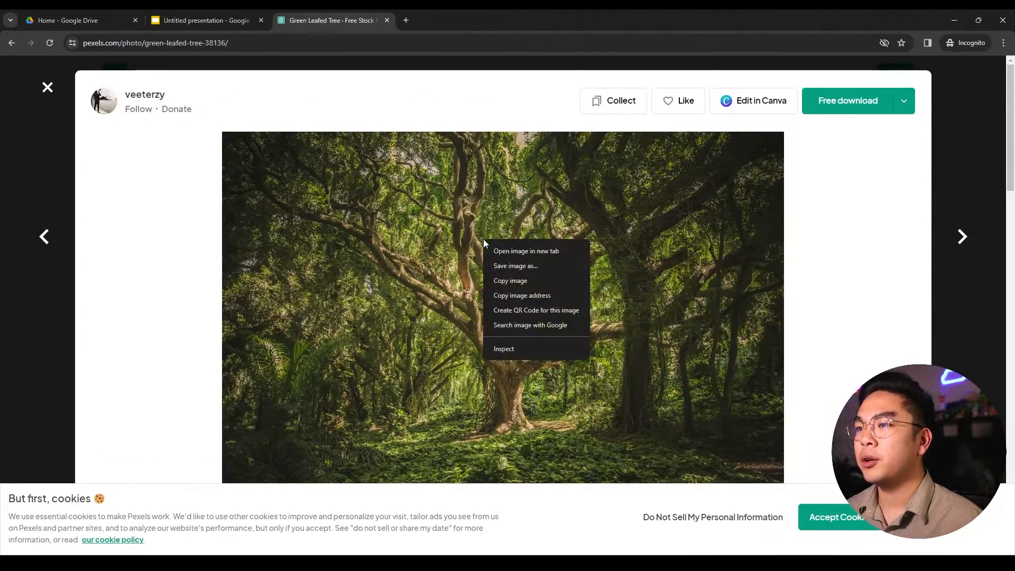
{"action": "left_click", "coordinate": [514, 280]}
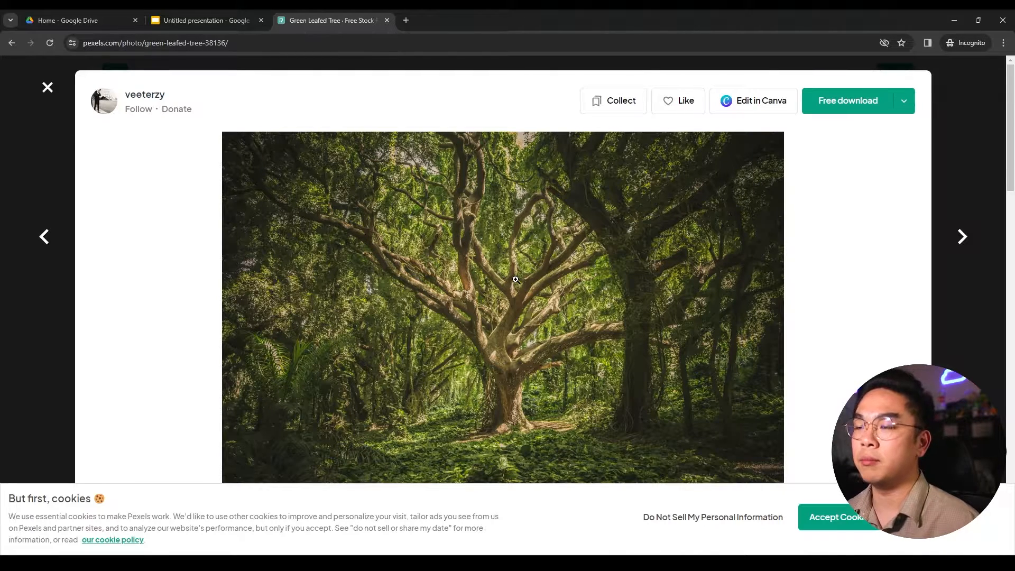
{"action": "left_click", "coordinate": [903, 101]}
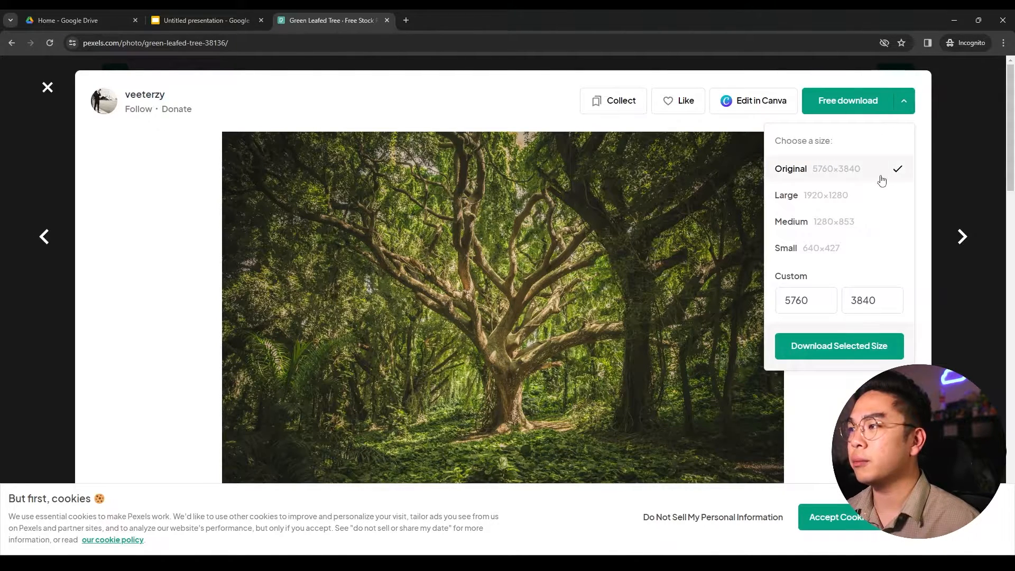
Switch to the untitled presentation in Google Slides, paste the copied photo on slide 1 and shrink it to fit within the slide
{"action": "left_click", "coordinate": [205, 15]}
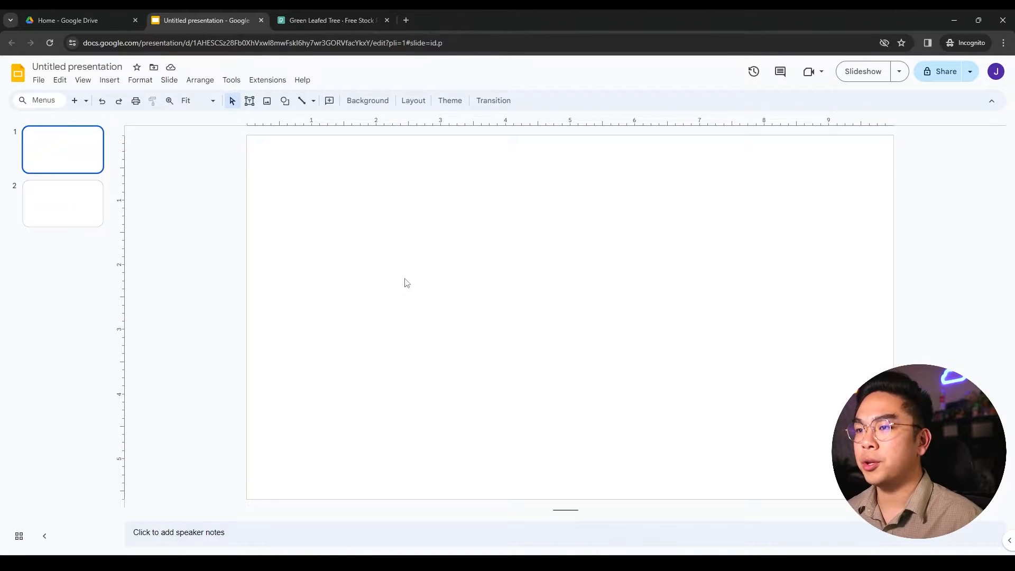
{"action": "key", "text": "ctrl+v"}
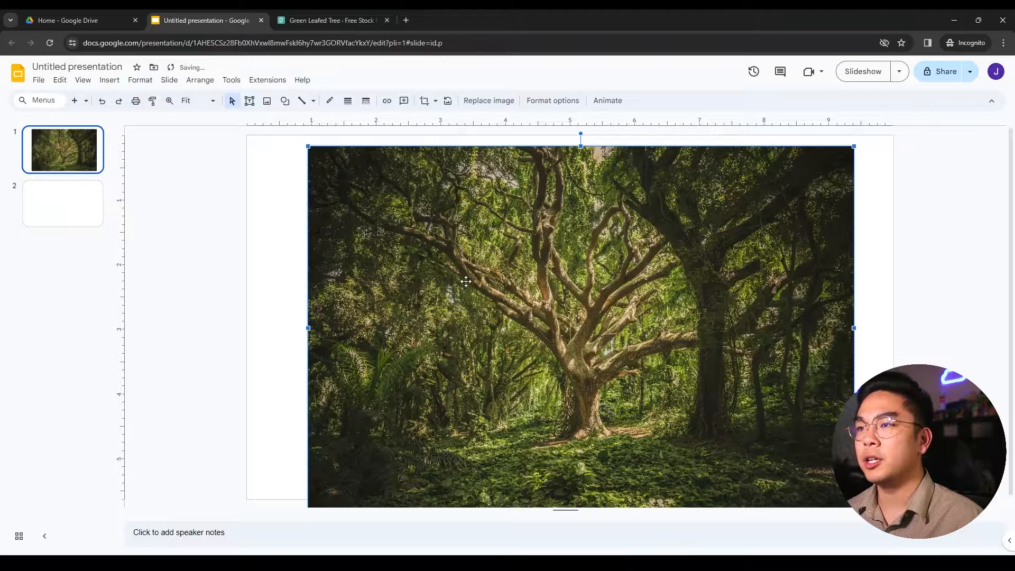
{"action": "key", "text": "Delete"}
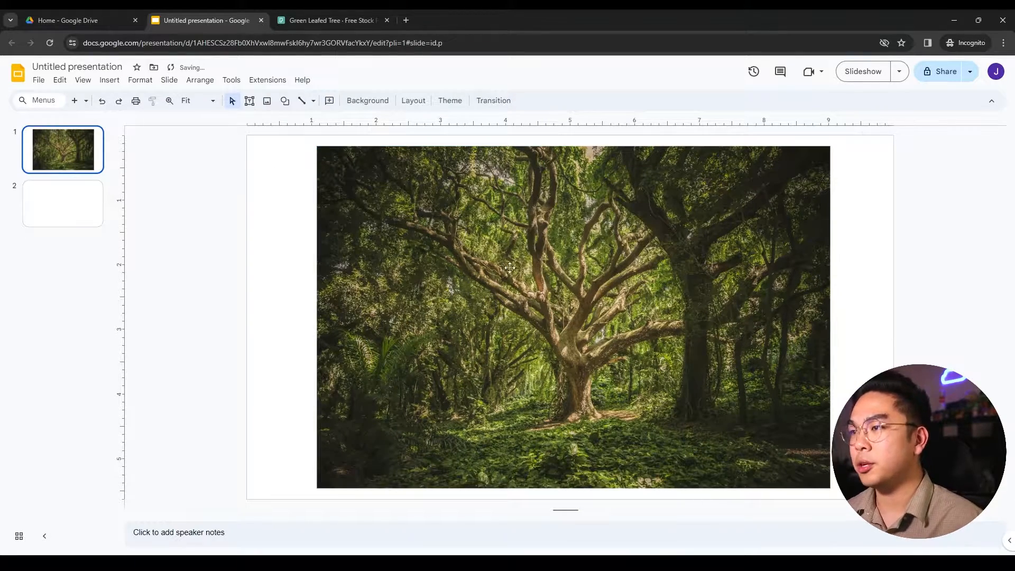
Align the photo with the slide's upper-left corner and enlarge it until it covers the whole slide
{"action": "left_click_drag", "start_coordinate": [435, 228], "coordinate": [378, 227]}
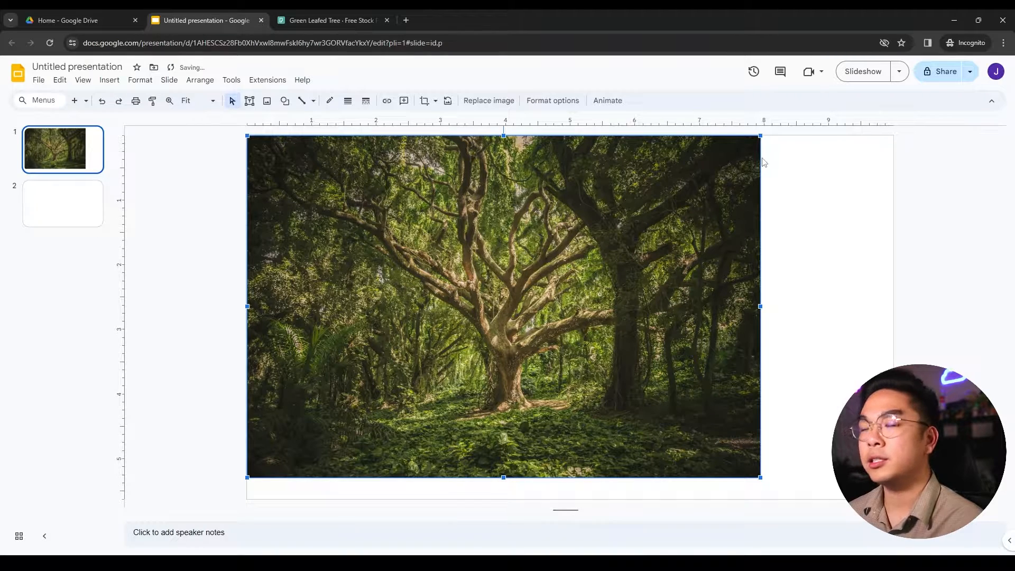
{"action": "left_click_drag", "start_coordinate": [760, 136], "coordinate": [895, 126]}
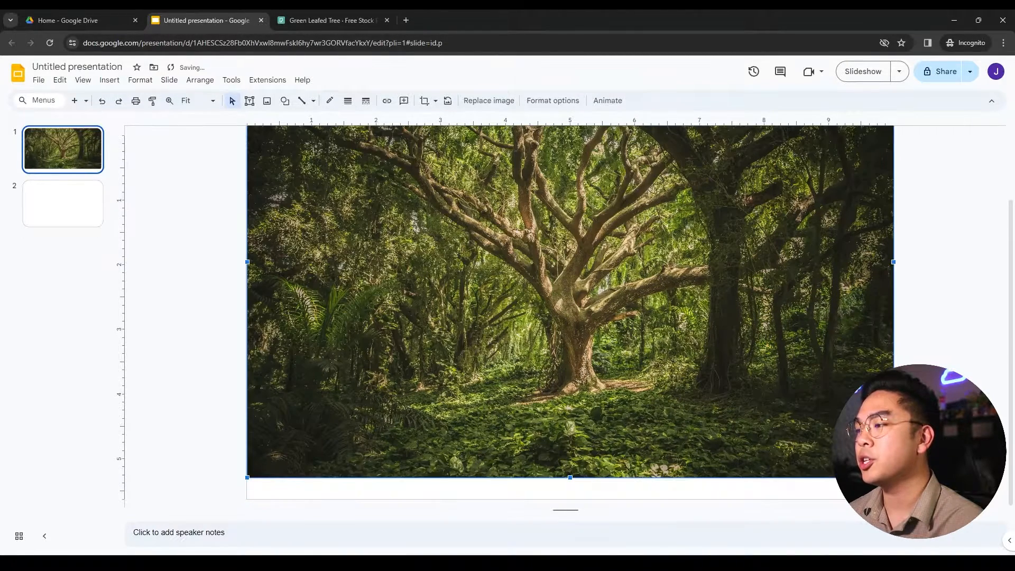
{"action": "mouse_move", "coordinate": [386, 274]}
{"action": "left_mouse_down"}
{"action": "mouse_move", "coordinate": [381, 291]}
{"action": "mouse_move", "coordinate": [391, 284]}
{"action": "left_mouse_up"}
Crop the parts of the forest photo that extend beyond the slide's upper and lower edges
{"action": "left_click", "coordinate": [423, 102]}
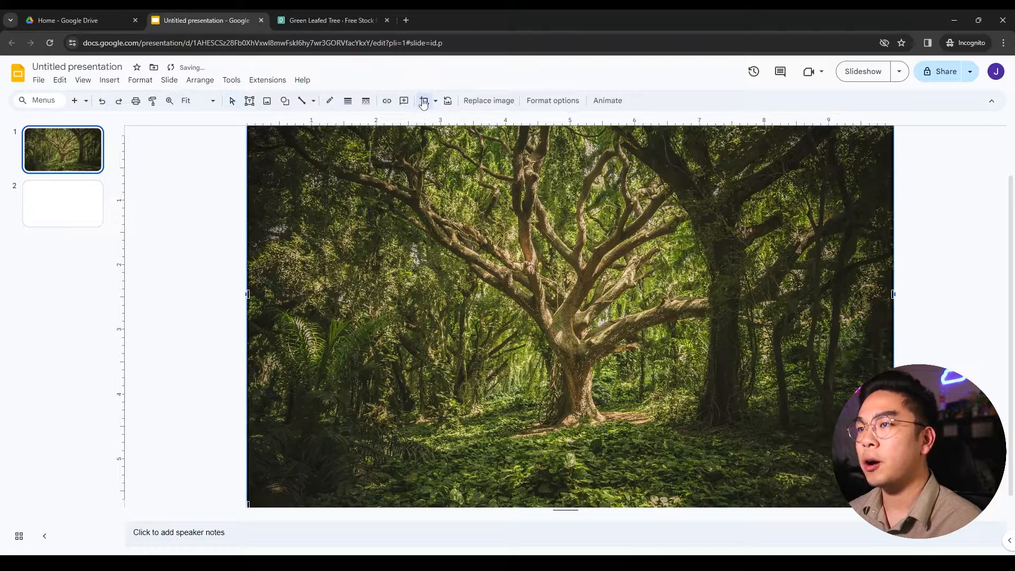
{"action": "left_click_drag", "start_coordinate": [756, 207], "coordinate": [709, 252]}
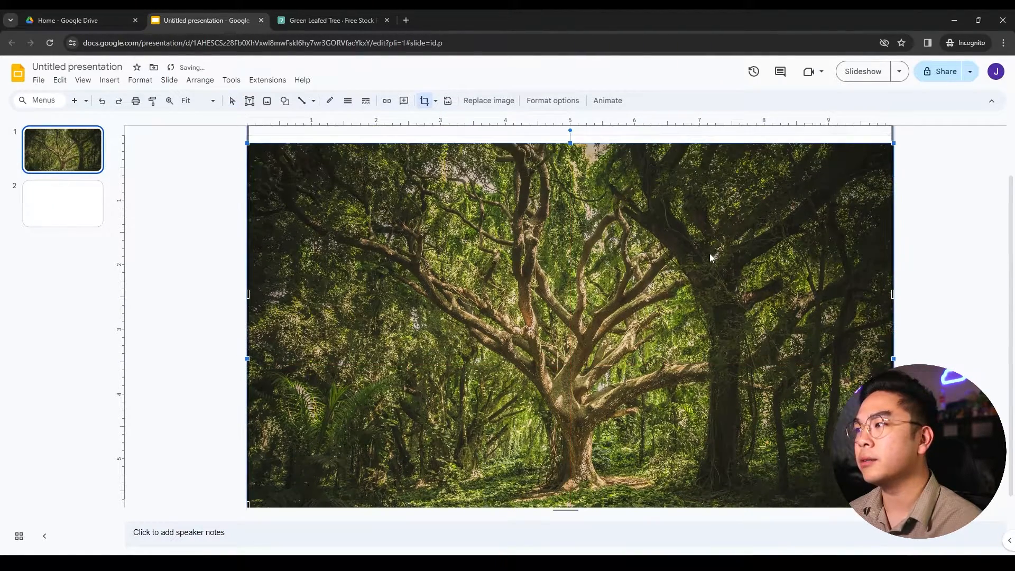
{"action": "key", "text": "ctrl+z"}
{"action": "key", "text": "ctrl+z"}
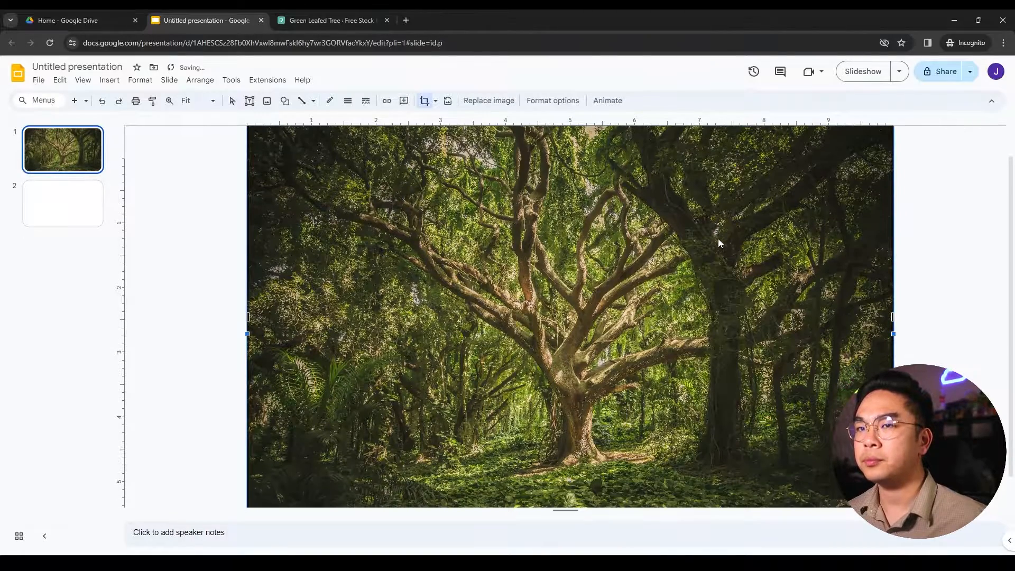
{"action": "scroll", "coordinate": [718, 239], "scroll_direction": "down", "scroll_amount": 3}
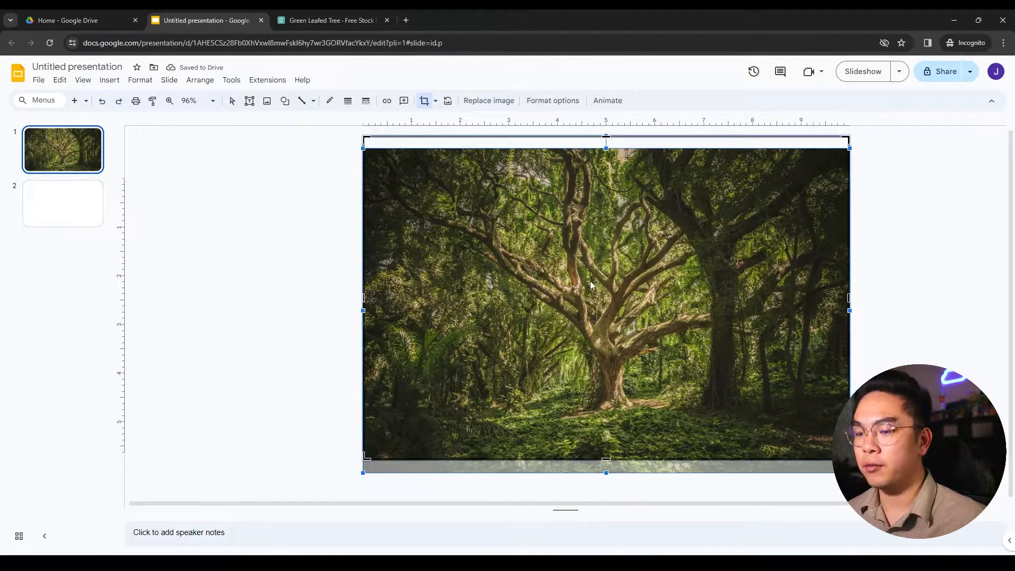
{"action": "scroll", "coordinate": [718, 240], "scroll_direction": "down", "scroll_amount": 5}
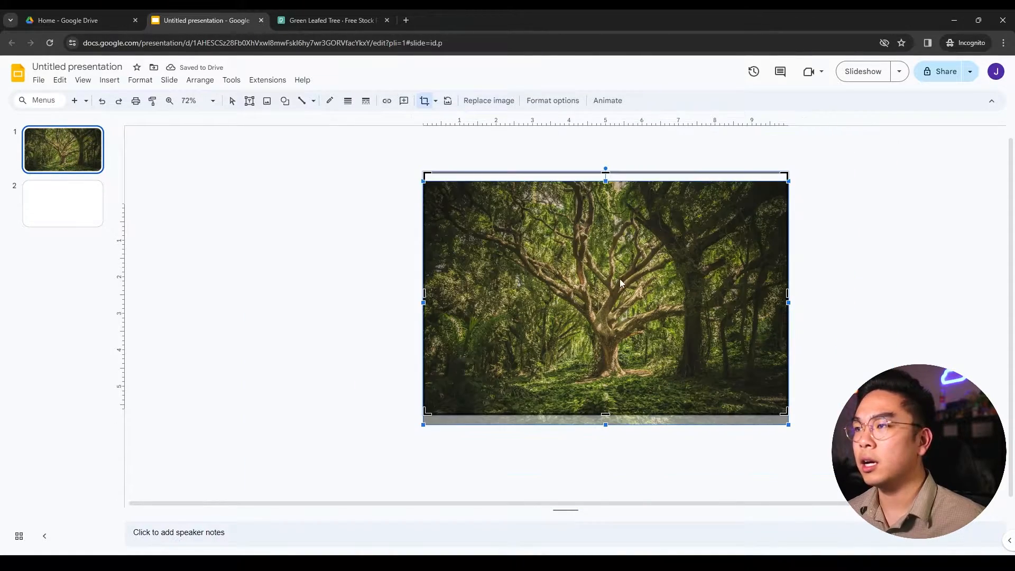
{"action": "scroll", "coordinate": [655, 188], "scroll_direction": "up", "scroll_amount": 4}
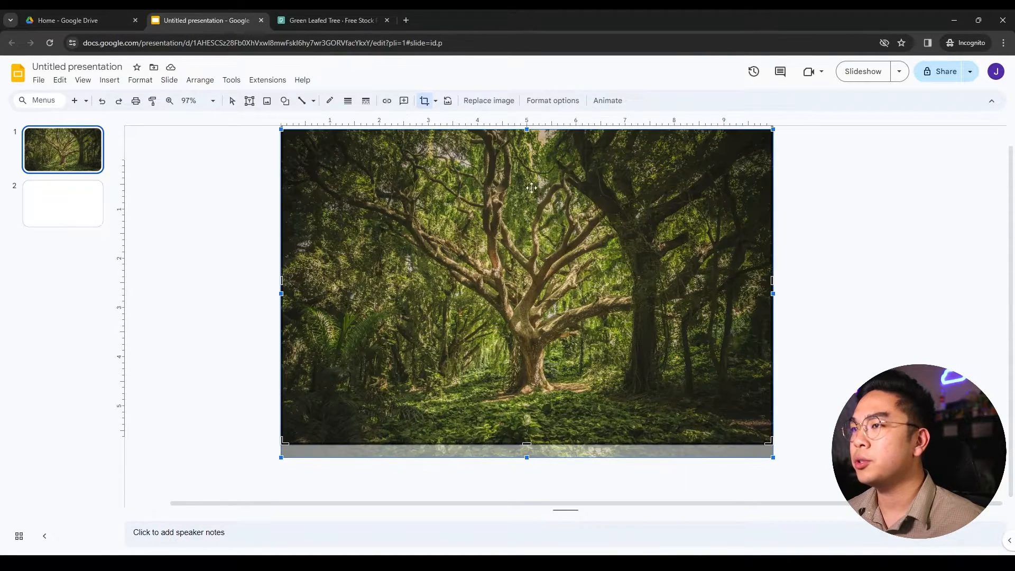
{"action": "left_click_drag", "start_coordinate": [531, 141], "coordinate": [532, 173]}
{"action": "mouse_move", "coordinate": [532, 385]}
{"action": "left_mouse_down"}
{"action": "mouse_move", "coordinate": [532, 367]}
{"action": "mouse_move", "coordinate": [538, 379]}
{"action": "left_mouse_up"}
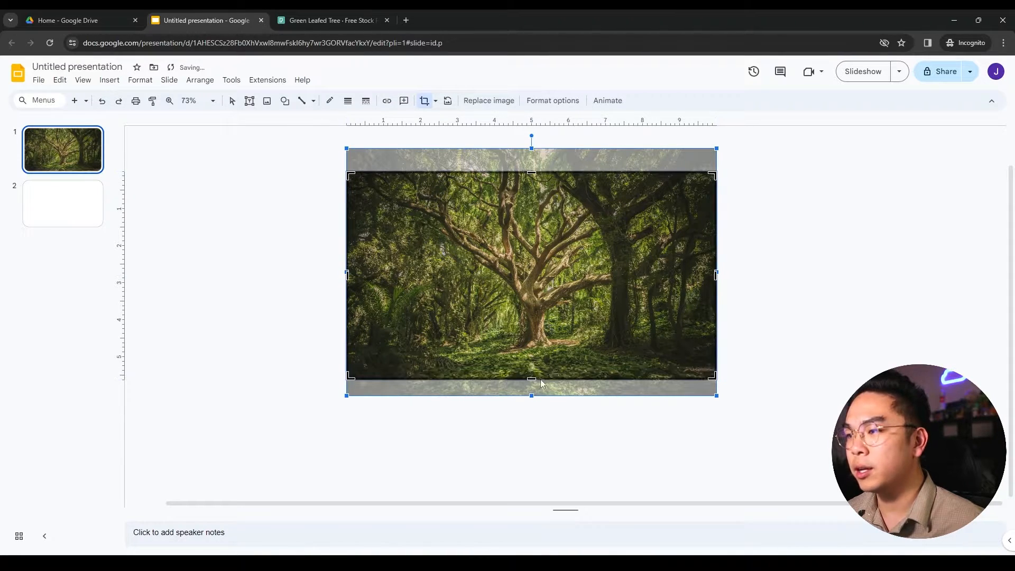
{"action": "left_click", "coordinate": [743, 278]}
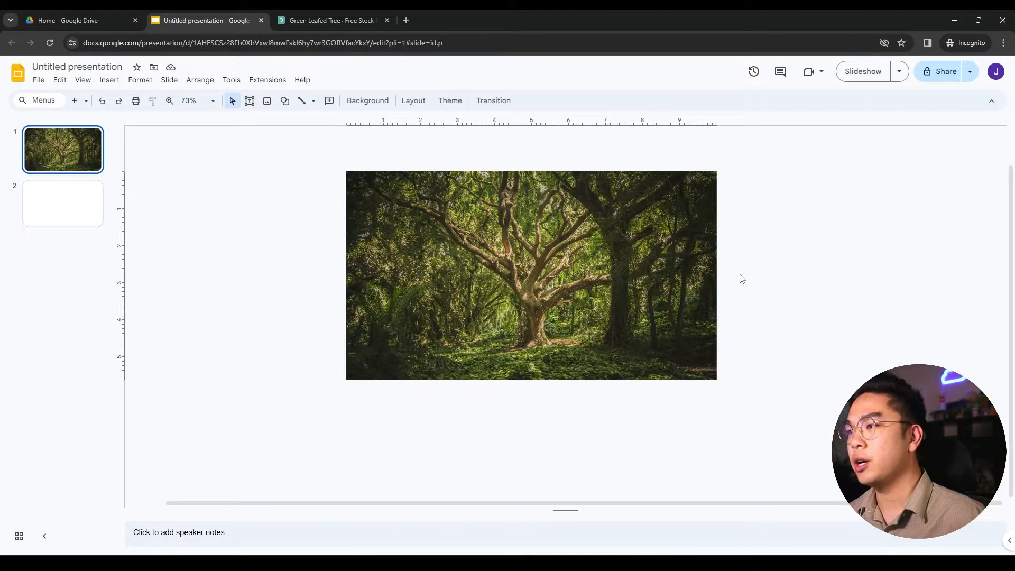
Move the cropped photo off the slide, directly beside its right edge, and preview the slide in the slideshow
{"action": "left_click_drag", "start_coordinate": [389, 275], "coordinate": [759, 276]}
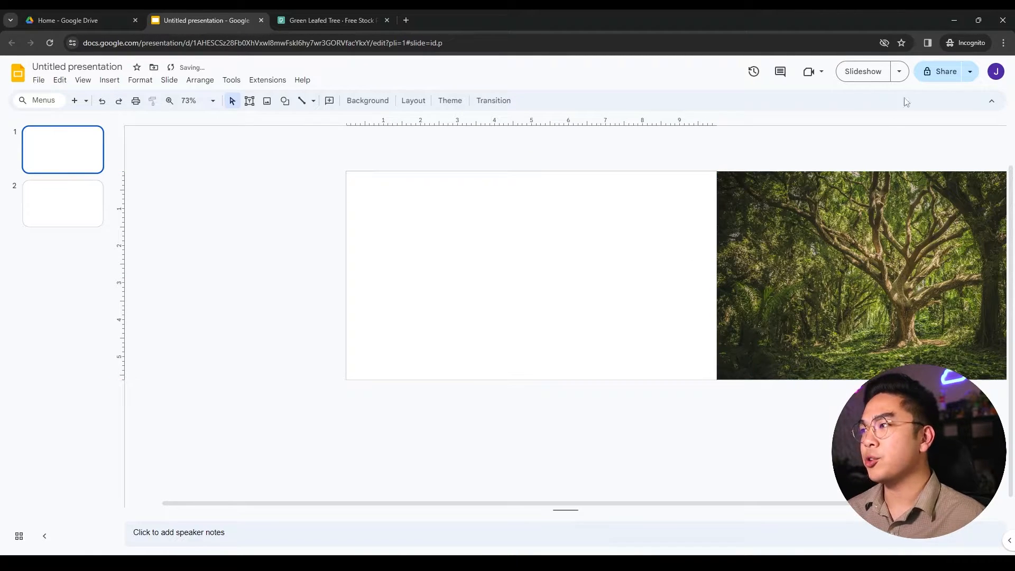
{"action": "left_click", "coordinate": [864, 71]}
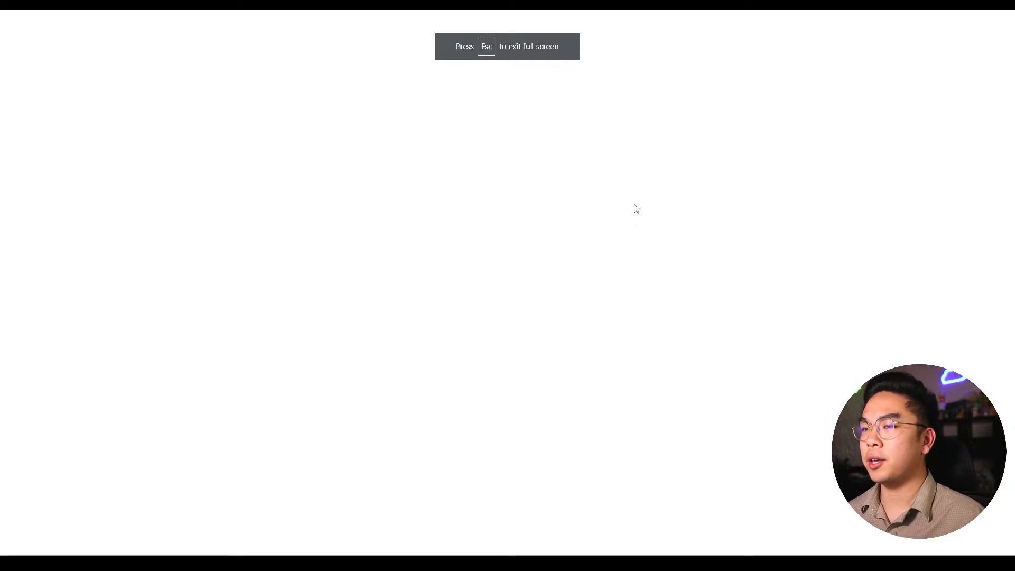
{"action": "key", "text": "Escape"}
Duplicate the off-slide forest photo and place the copy so that it covers the slide exactly
{"action": "left_click", "coordinate": [748, 216]}
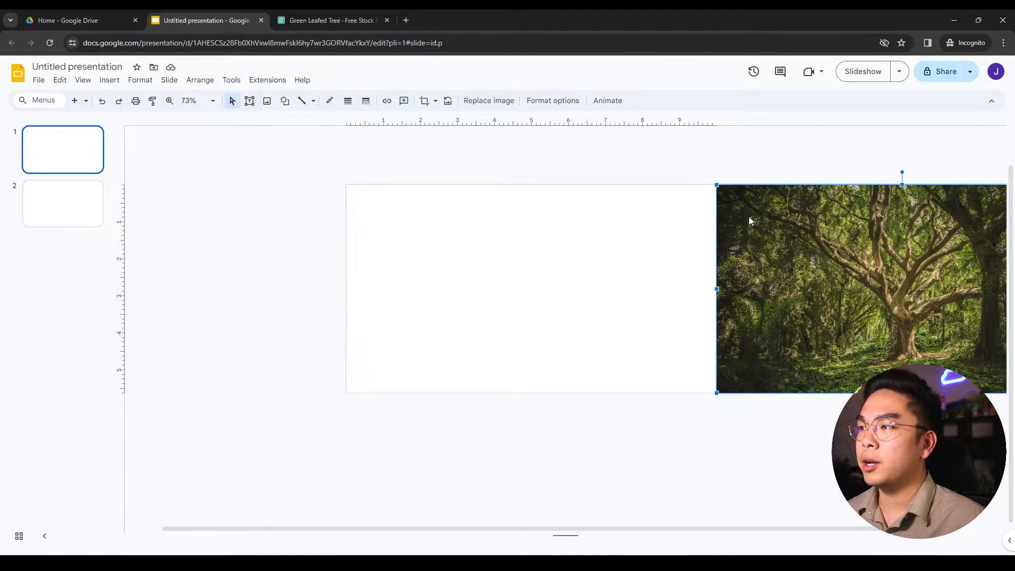
{"action": "left_click_drag", "start_coordinate": [707, 324], "coordinate": [392, 302]}
{"action": "left_click", "coordinate": [445, 198]}
{"action": "left_click", "coordinate": [443, 263]}
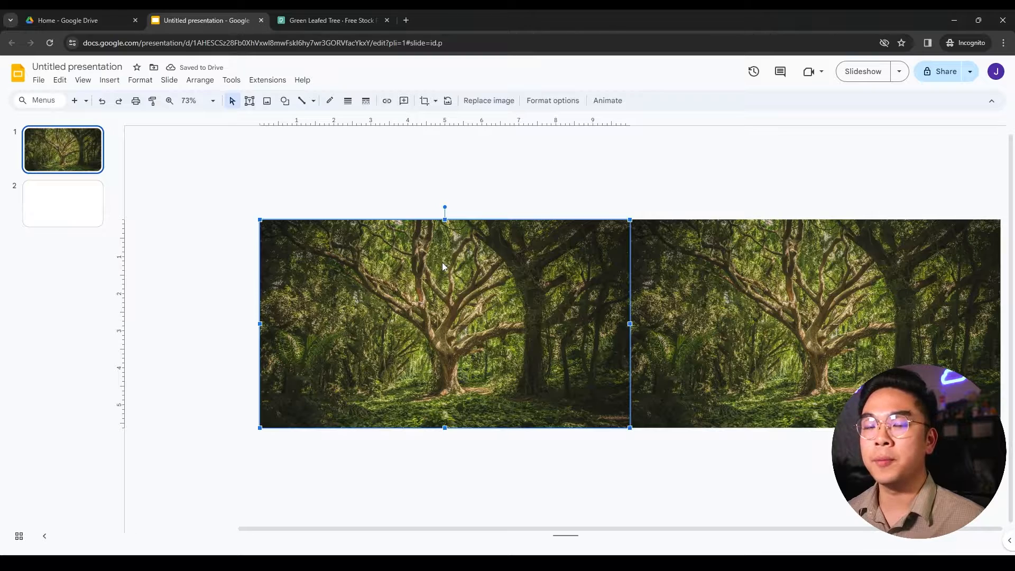
Insert word art with the text "FOREST" on the slide
{"action": "left_click", "coordinate": [112, 86]}
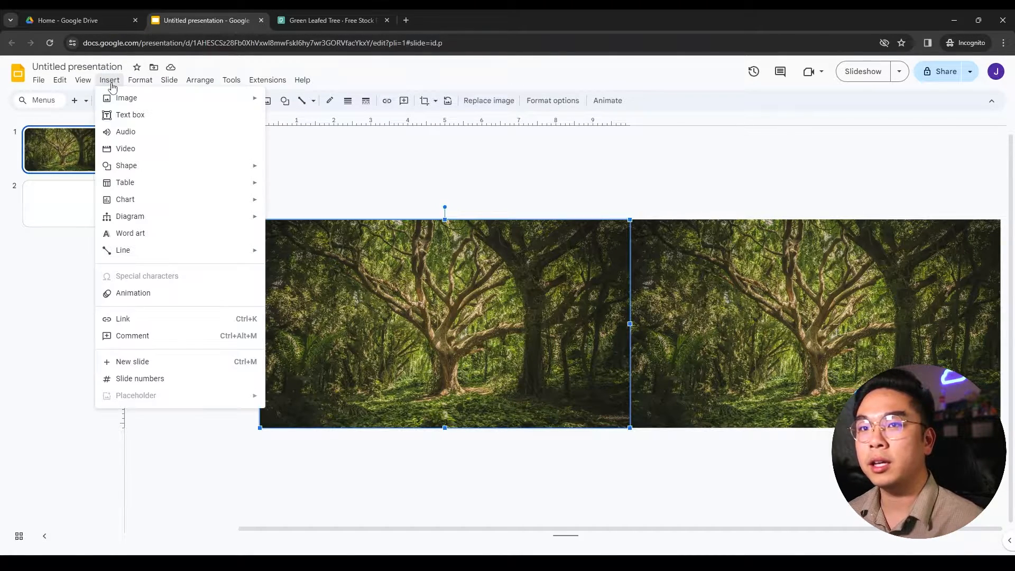
{"action": "left_click", "coordinate": [166, 236]}
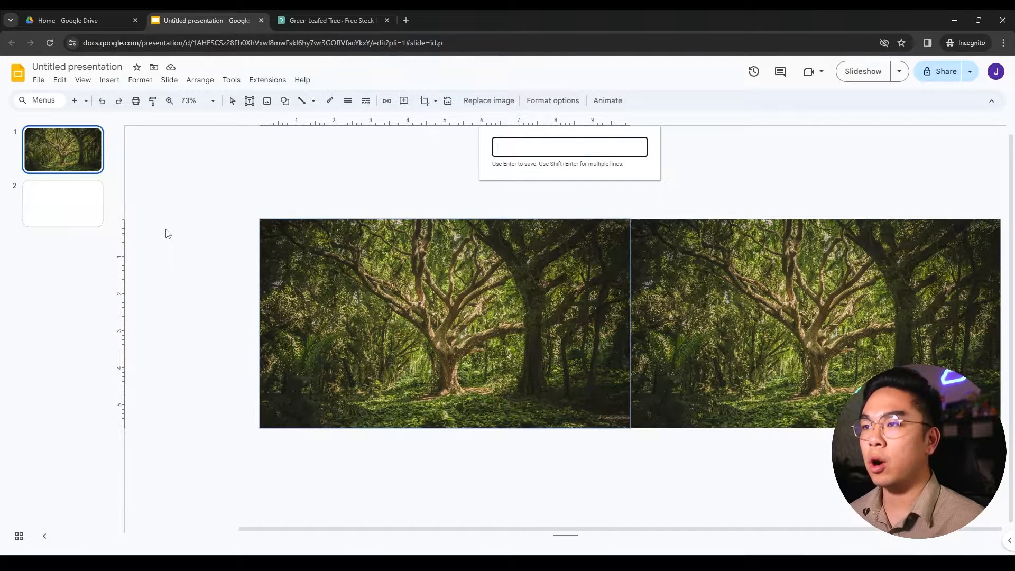
{"action": "type", "text": "FOREST"}
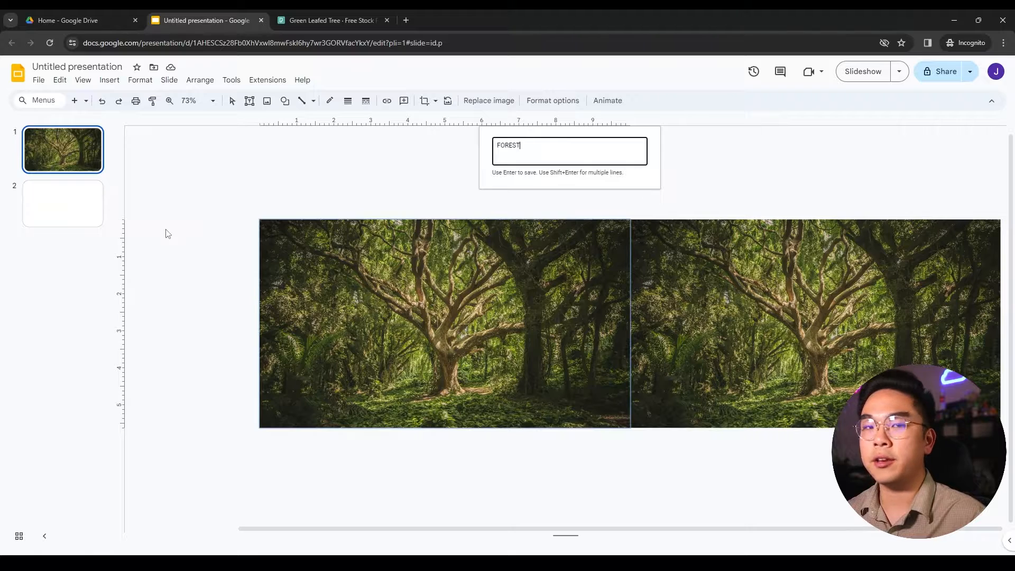
{"action": "key", "text": "Return"}
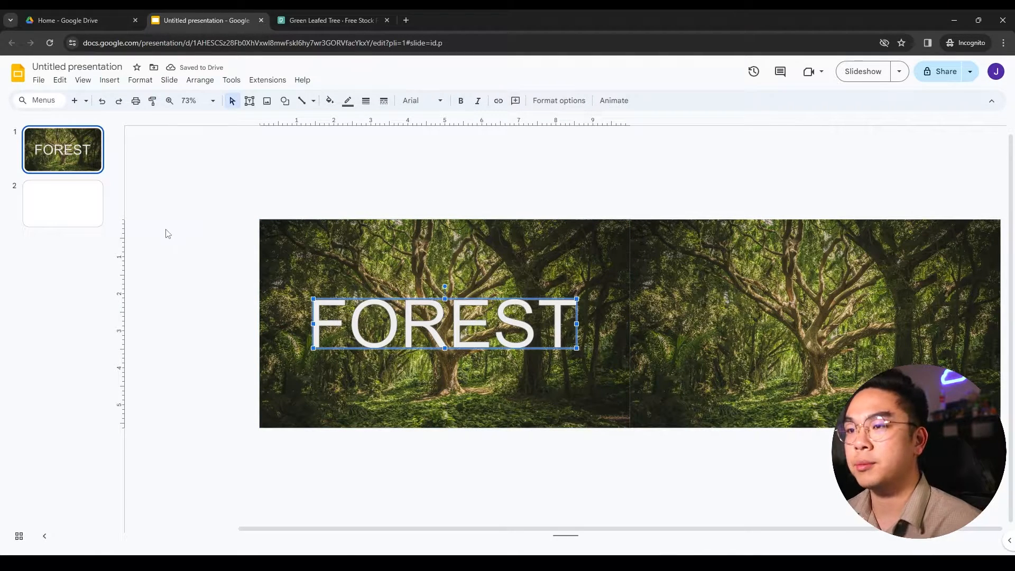
{"action": "double_click", "coordinate": [417, 327]}
{"action": "left_click", "coordinate": [417, 328]}
{"action": "double_click", "coordinate": [416, 329]}
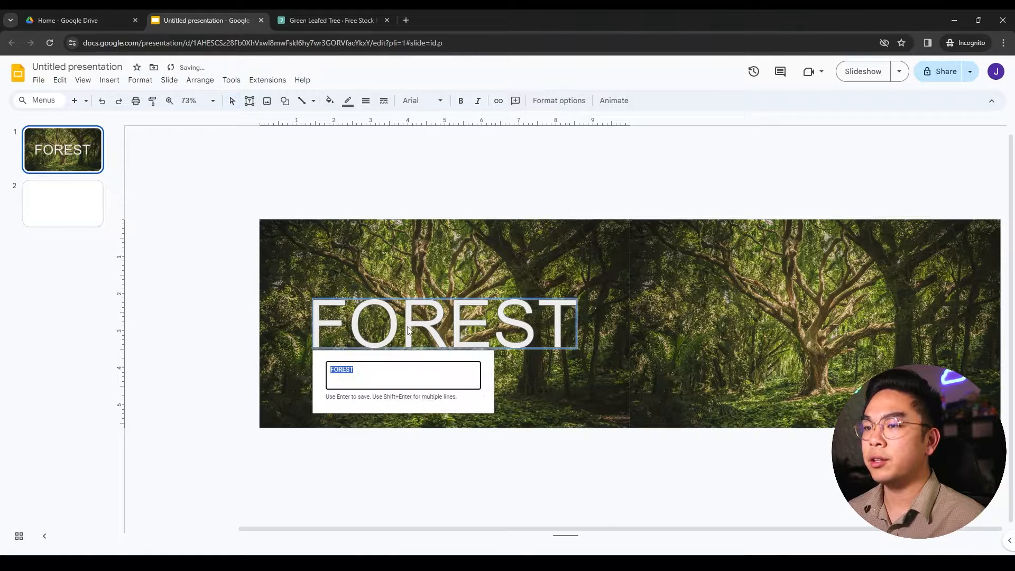
{"action": "left_click", "coordinate": [358, 331]}
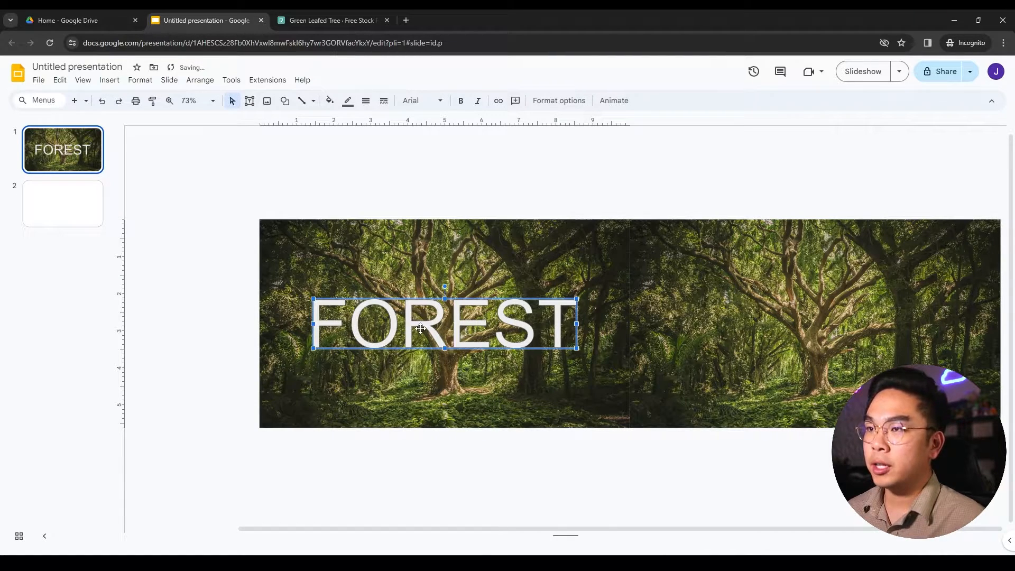
Look up "highlight" in the additional fonts and set the FOREST word art's font to Zilla Slab Highlight
{"action": "left_click", "coordinate": [425, 101]}
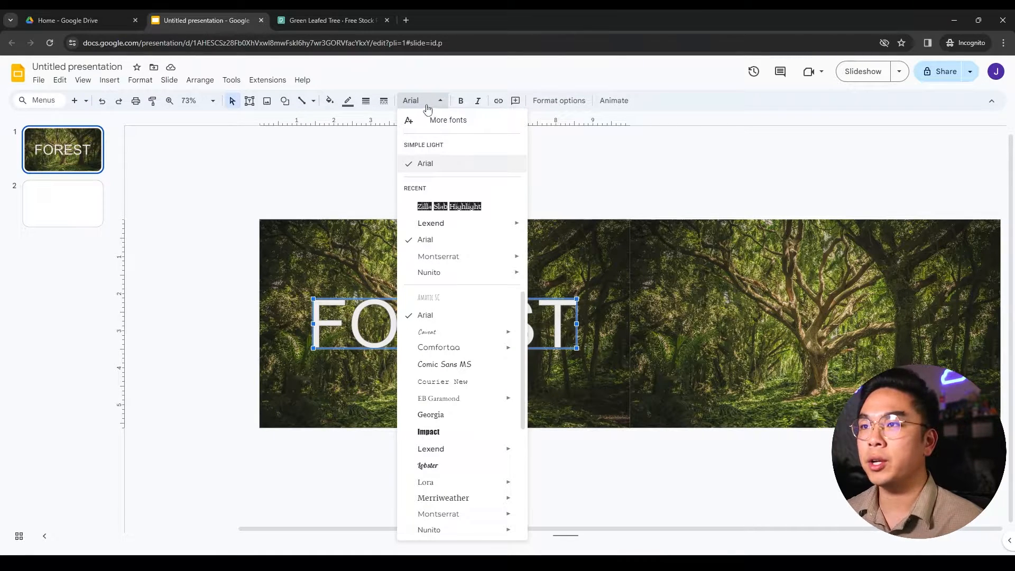
{"action": "left_click", "coordinate": [418, 101]}
{"action": "left_click", "coordinate": [418, 101]}
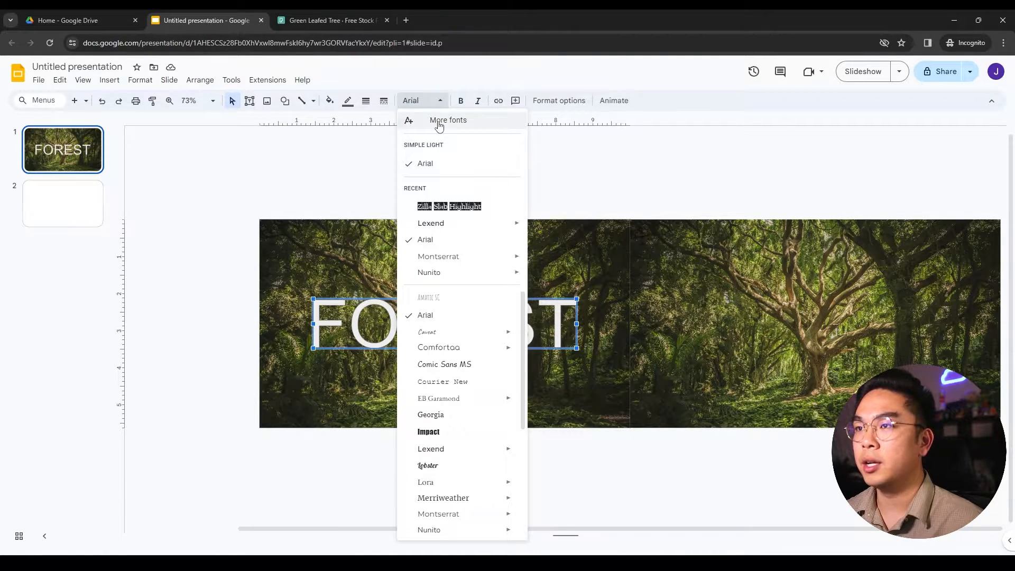
{"action": "left_click", "coordinate": [439, 122]}
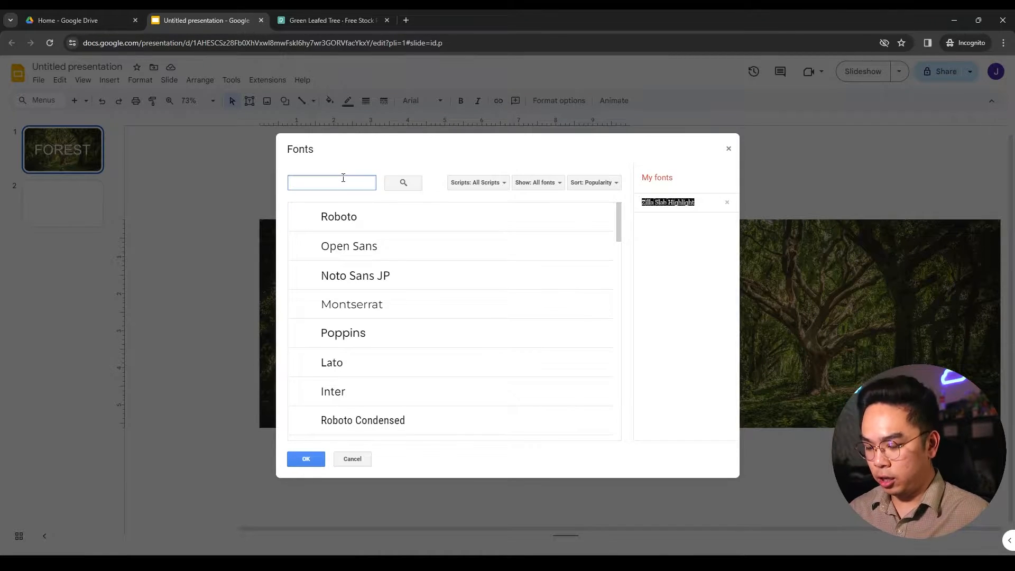
{"action": "type", "text": "highlight"}
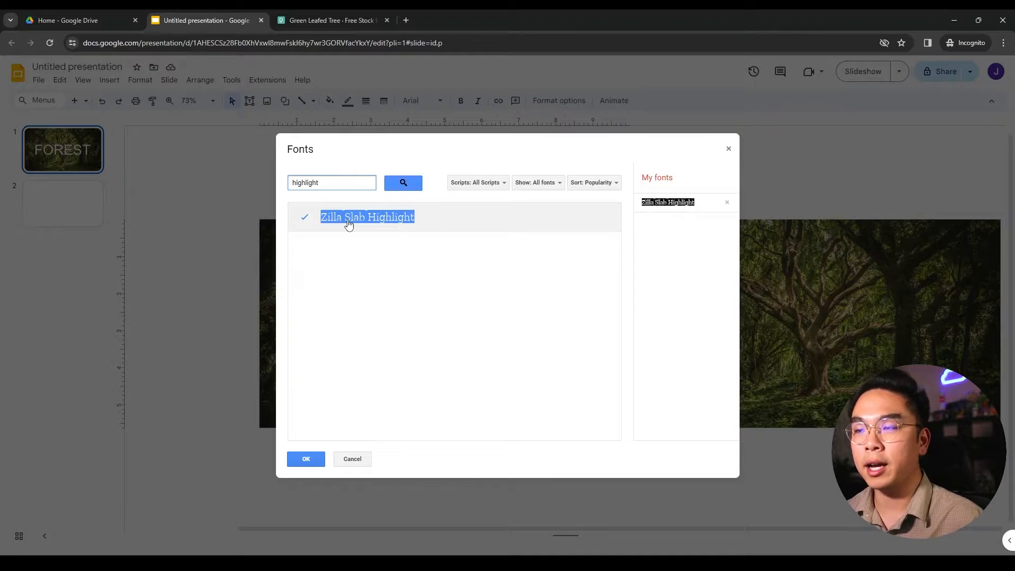
{"action": "left_click", "coordinate": [310, 461]}
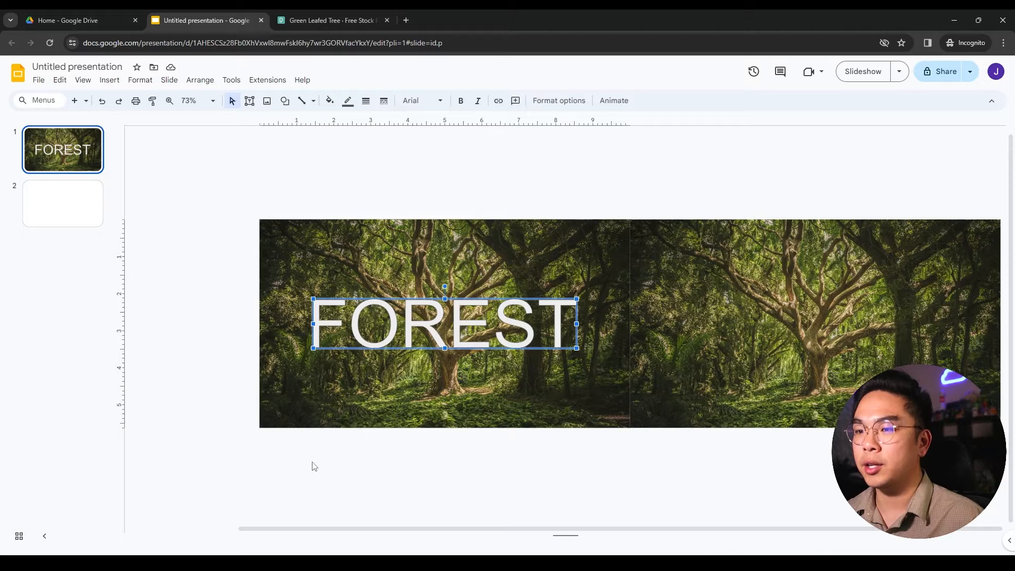
{"action": "left_click", "coordinate": [419, 100]}
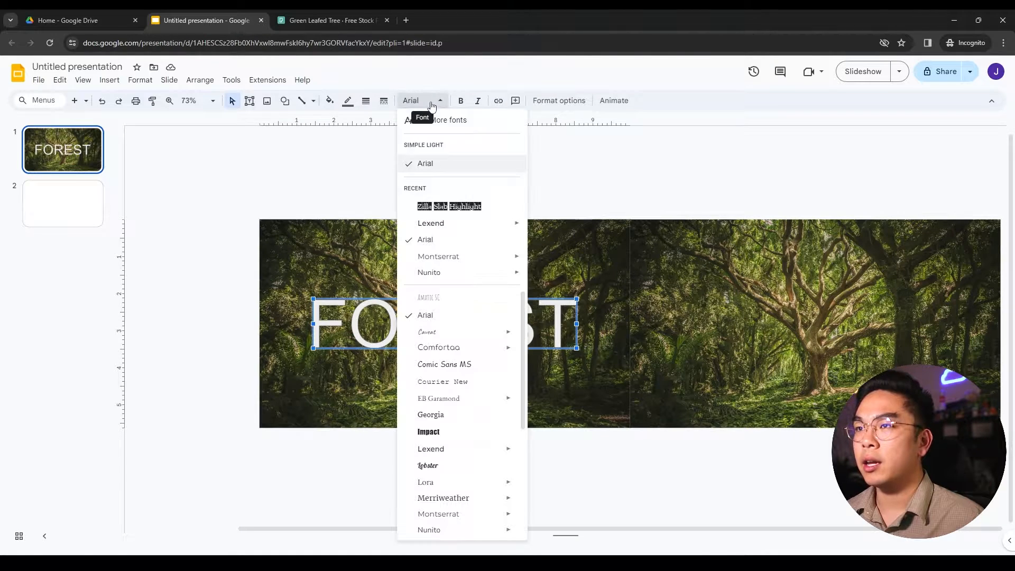
{"action": "left_click", "coordinate": [446, 207]}
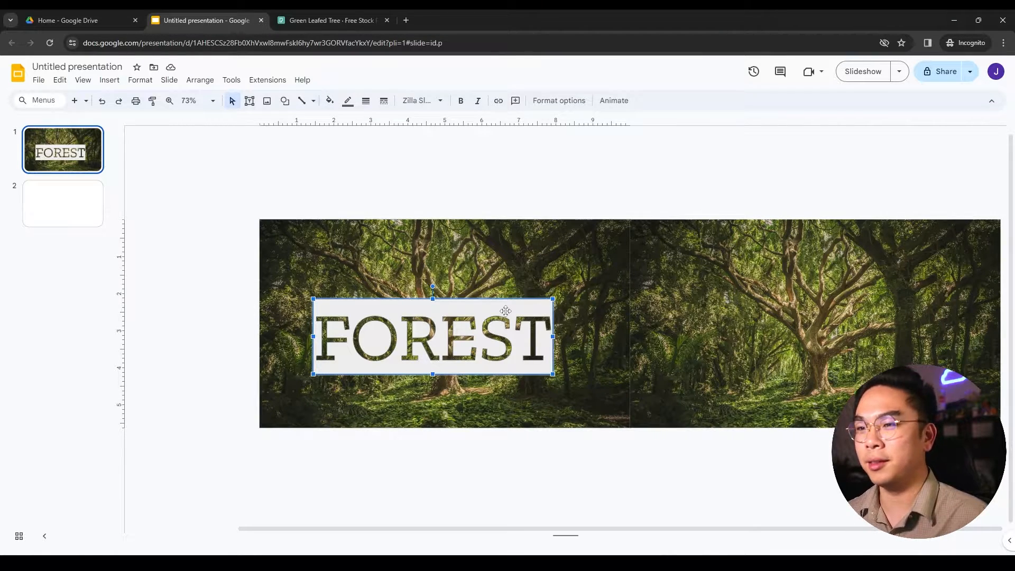
Make the FOREST word art bold and centre it horizontally and vertically on the slide
{"action": "key", "text": "ctrl+b"}
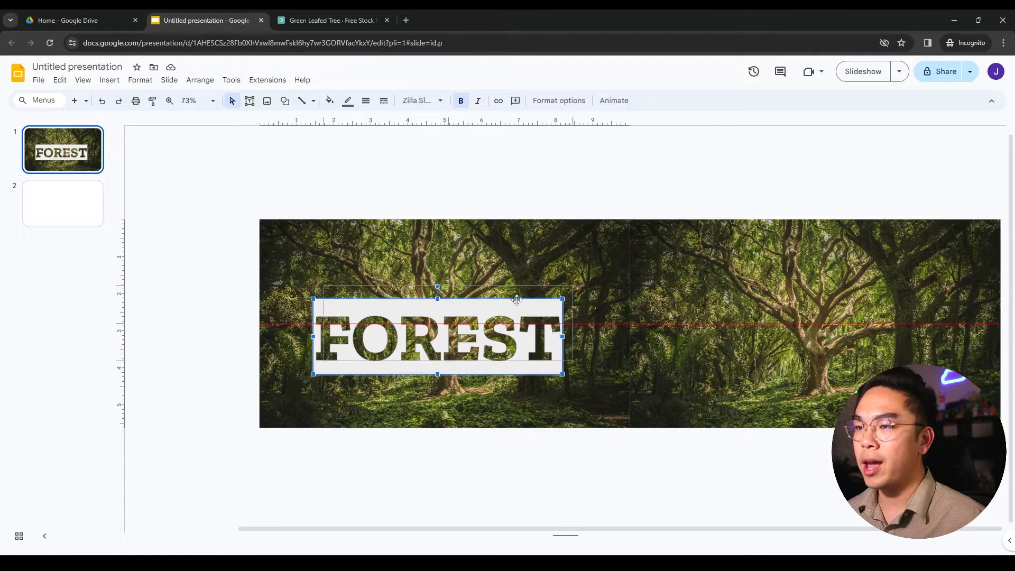
{"action": "left_click_drag", "start_coordinate": [447, 320], "coordinate": [453, 308]}
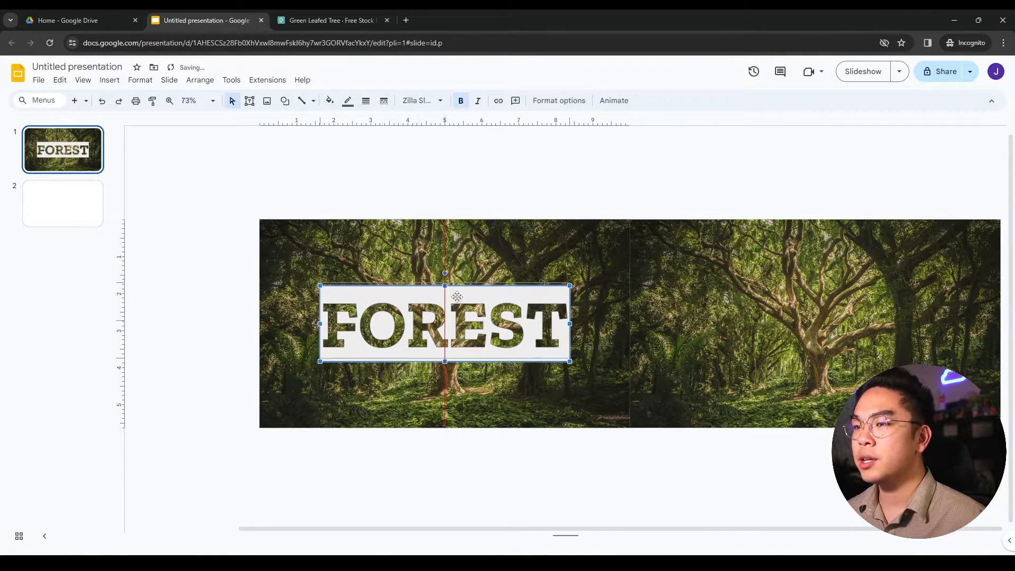
{"action": "left_click", "coordinate": [461, 109]}
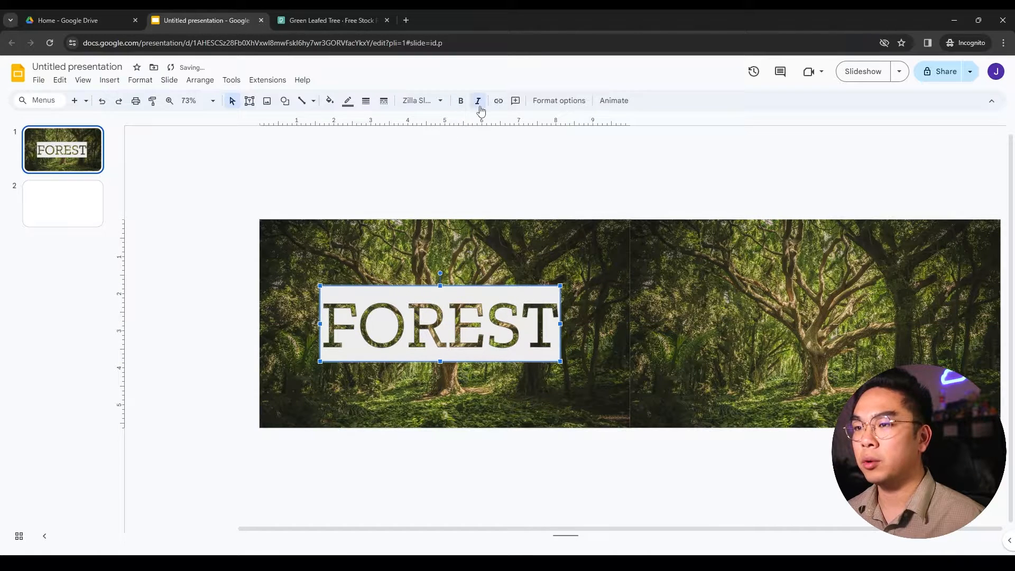
{"action": "left_click", "coordinate": [479, 109]}
{"action": "left_click", "coordinate": [479, 108]}
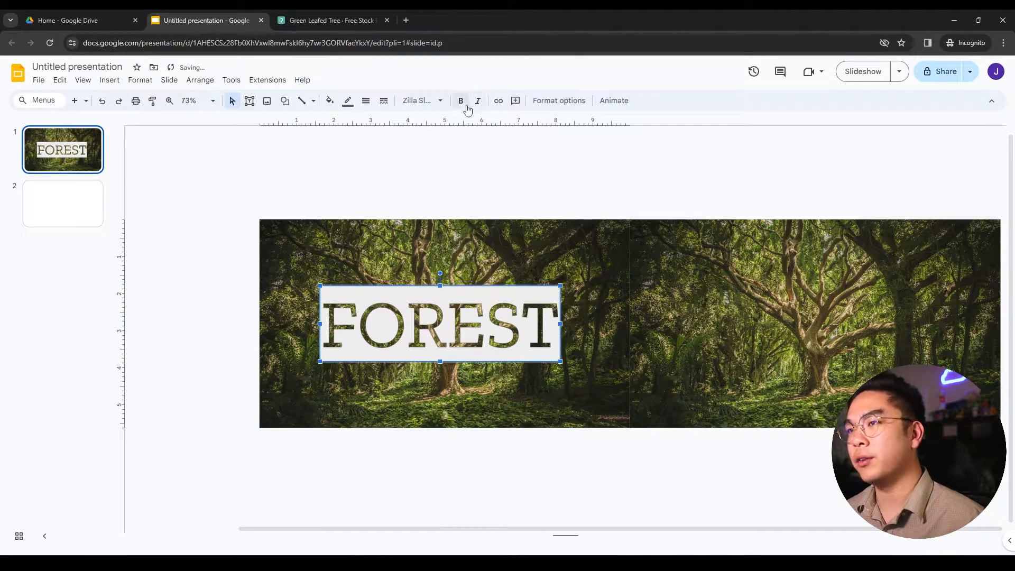
{"action": "left_click", "coordinate": [464, 107]}
Crop the forest photo behind the word art on all four sides so that it stays just inside the FOREST text rectangle
{"action": "left_click", "coordinate": [506, 249]}
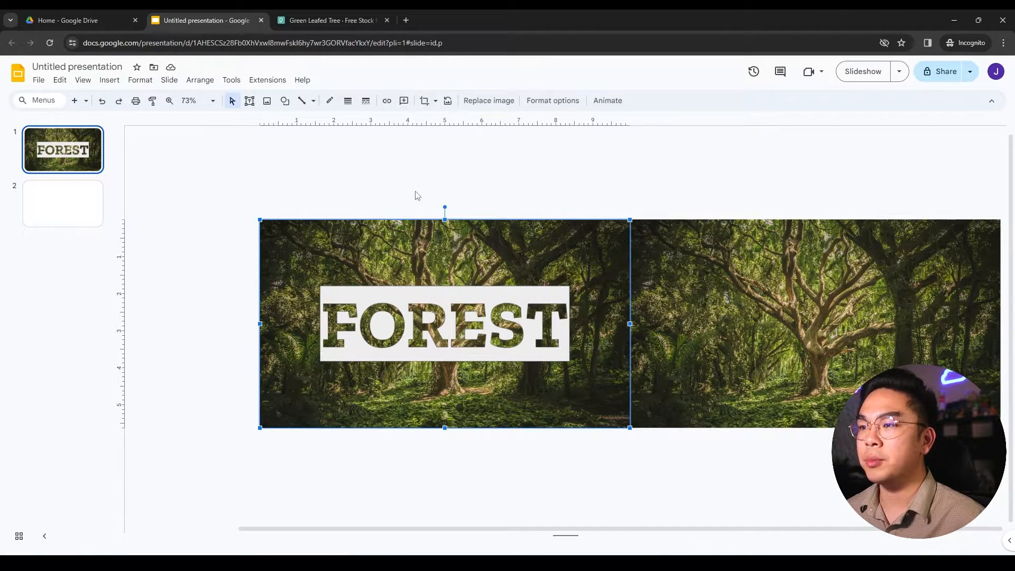
{"action": "scroll", "coordinate": [417, 206], "scroll_direction": "up", "scroll_amount": 1}
{"action": "scroll", "coordinate": [411, 247], "scroll_direction": "down", "scroll_amount": 1}
{"action": "scroll", "coordinate": [382, 434], "scroll_direction": "up", "scroll_amount": 1}
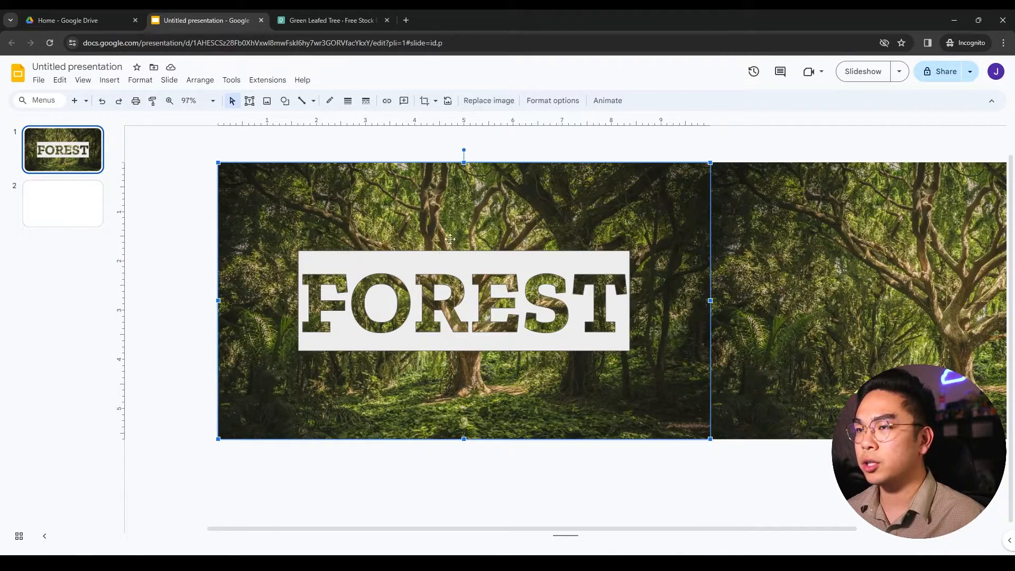
{"action": "left_click", "coordinate": [425, 101]}
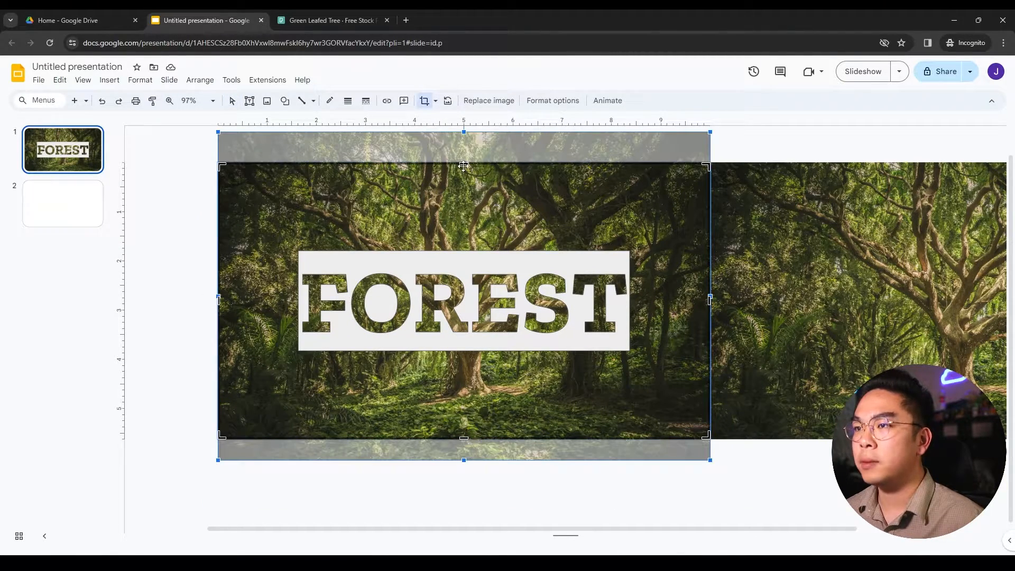
{"action": "left_click_drag", "start_coordinate": [464, 164], "coordinate": [464, 255]}
{"action": "scroll", "coordinate": [697, 318], "scroll_direction": "up", "scroll_amount": 1}
{"action": "left_click_drag", "start_coordinate": [714, 356], "coordinate": [603, 348]}
{"action": "scroll", "coordinate": [196, 336], "scroll_direction": "down", "scroll_amount": 3}
{"action": "left_click_drag", "start_coordinate": [142, 342], "coordinate": [257, 348]}
{"action": "scroll", "coordinate": [182, 346], "scroll_direction": "up", "scroll_amount": 6}
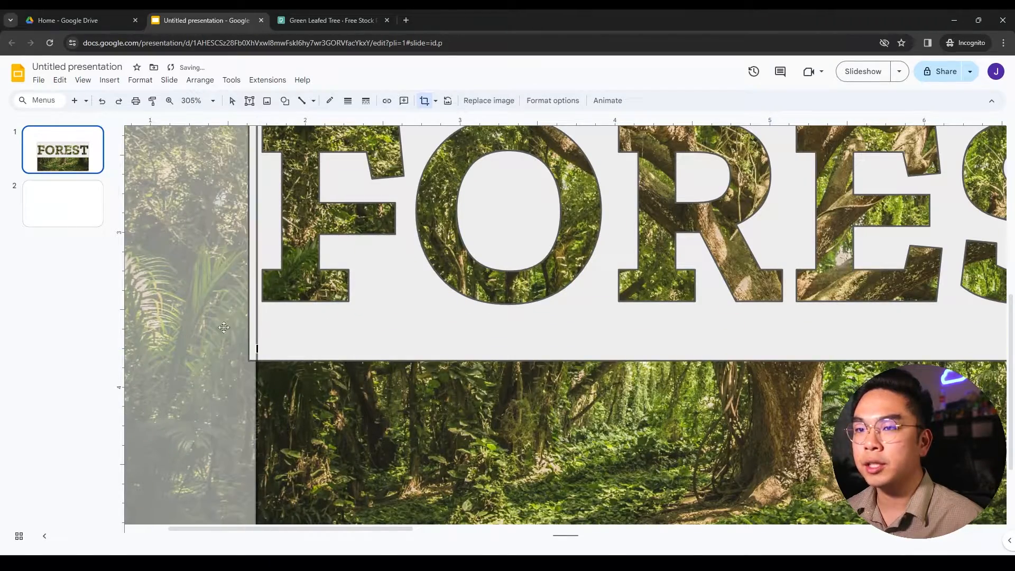
{"action": "scroll", "coordinate": [392, 365], "scroll_direction": "down", "scroll_amount": 5}
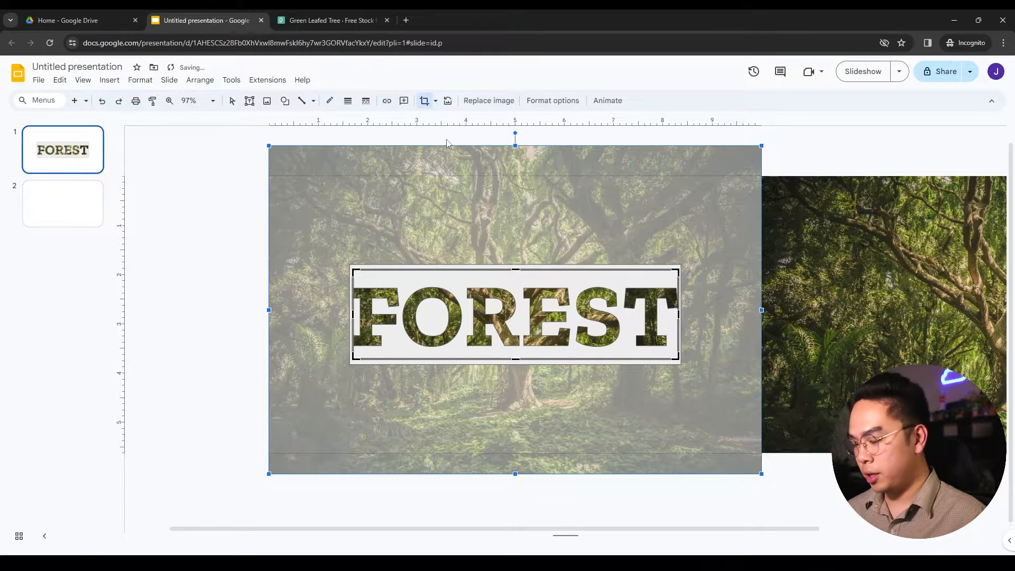
{"action": "key", "text": "Return"}
{"action": "left_click", "coordinate": [560, 218]}
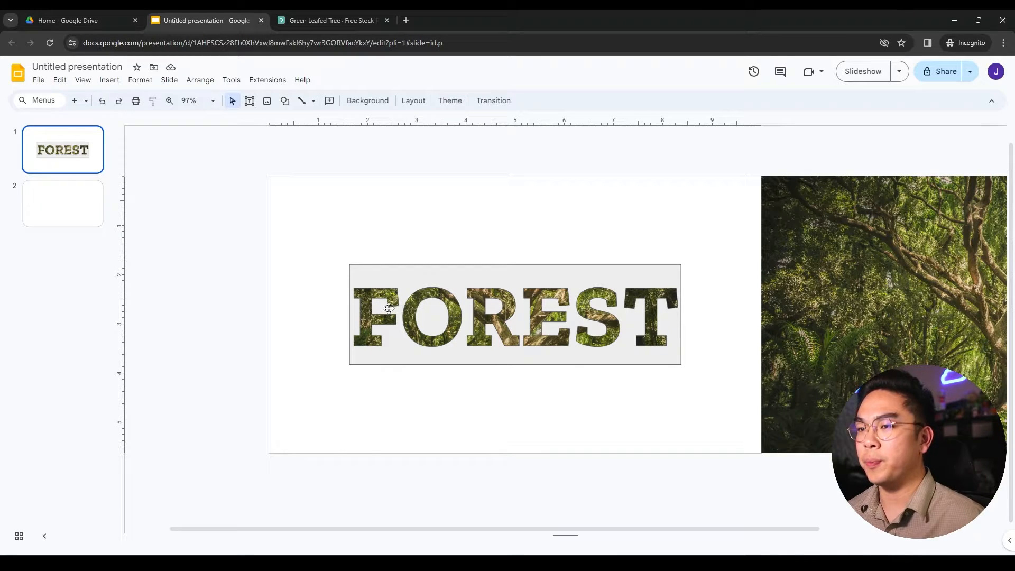
Give the FOREST word art a white fill without a border, and preview the slide in the slideshow
{"action": "left_click", "coordinate": [646, 280]}
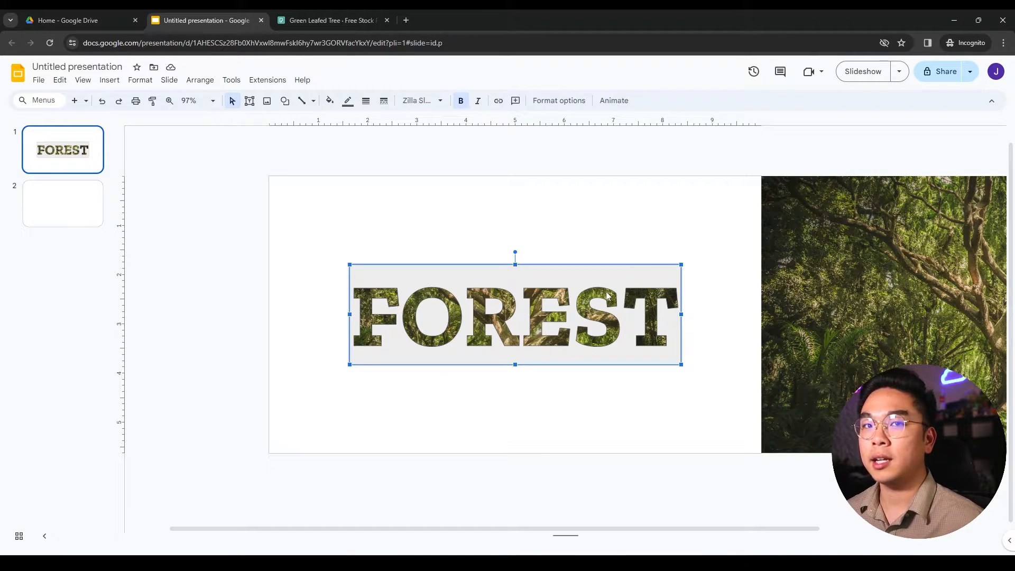
{"action": "left_click", "coordinate": [330, 102]}
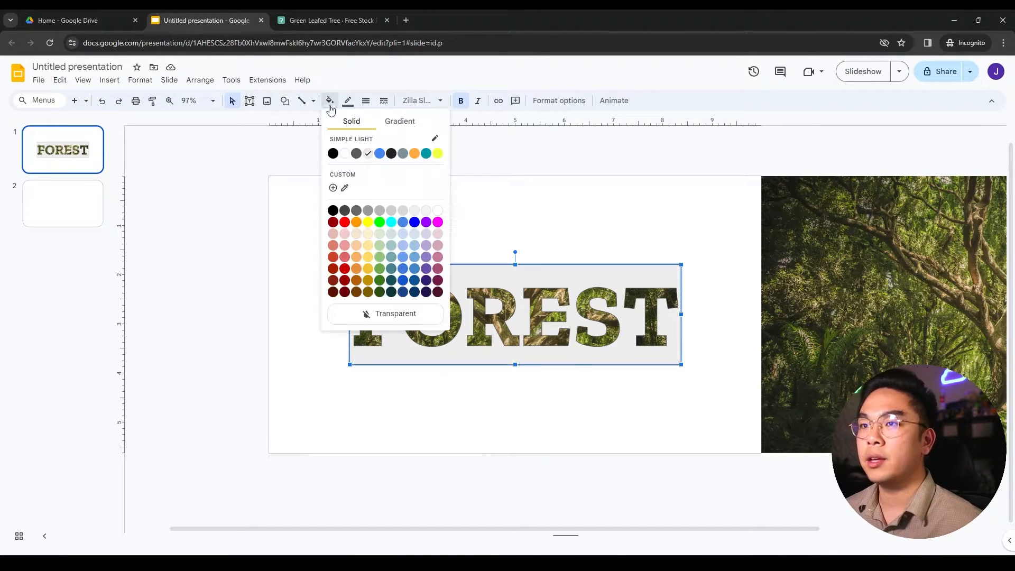
{"action": "left_click", "coordinate": [346, 157]}
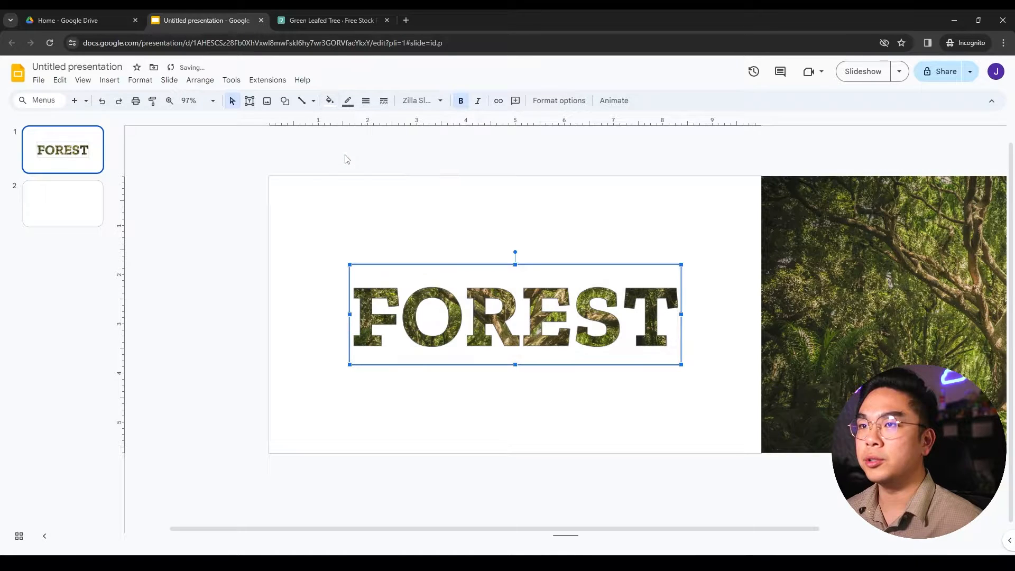
{"action": "left_click", "coordinate": [348, 101]}
{"action": "left_click", "coordinate": [397, 293]}
{"action": "left_click", "coordinate": [290, 290]}
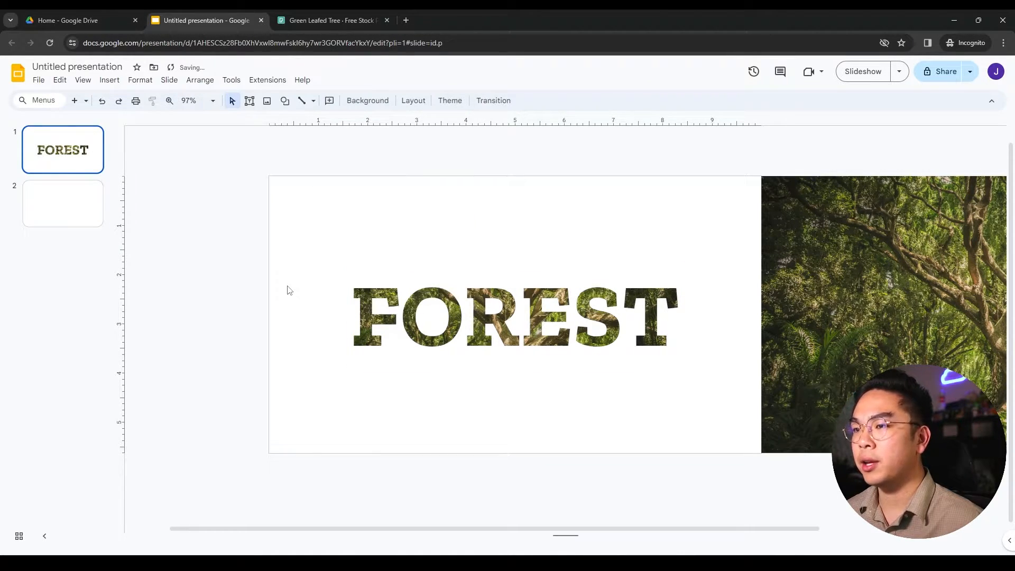
{"action": "left_click", "coordinate": [870, 71]}
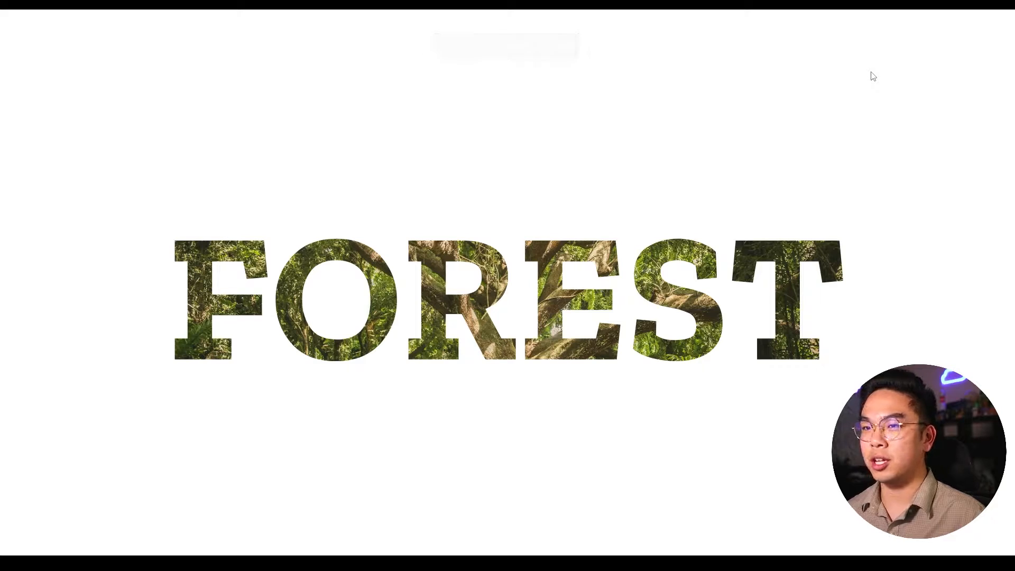
{"action": "key", "text": "Escape"}
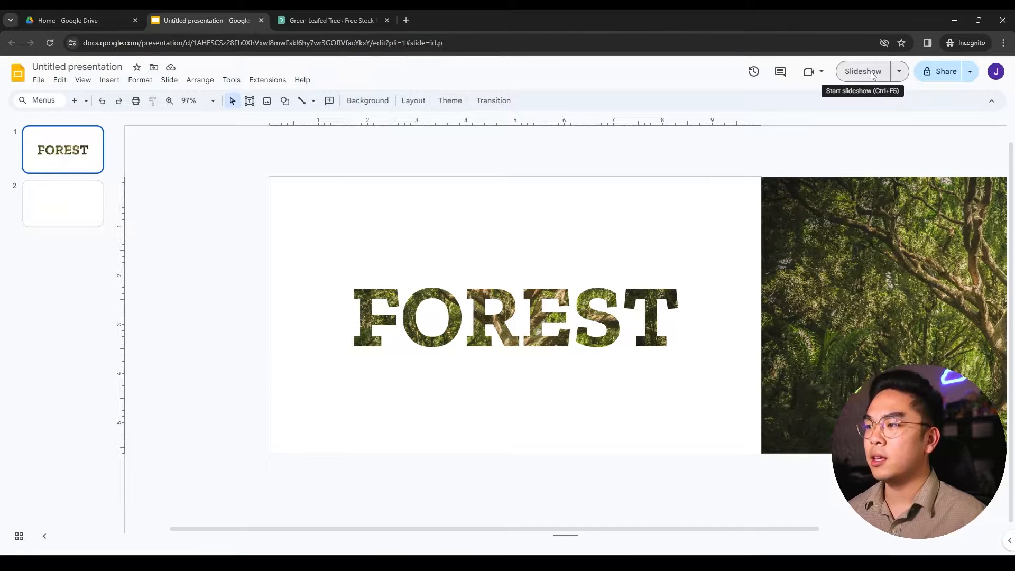
Duplicate the off-slide forest photo and align the copy with the slide so that it covers the FOREST word art
{"action": "left_click", "coordinate": [812, 278]}
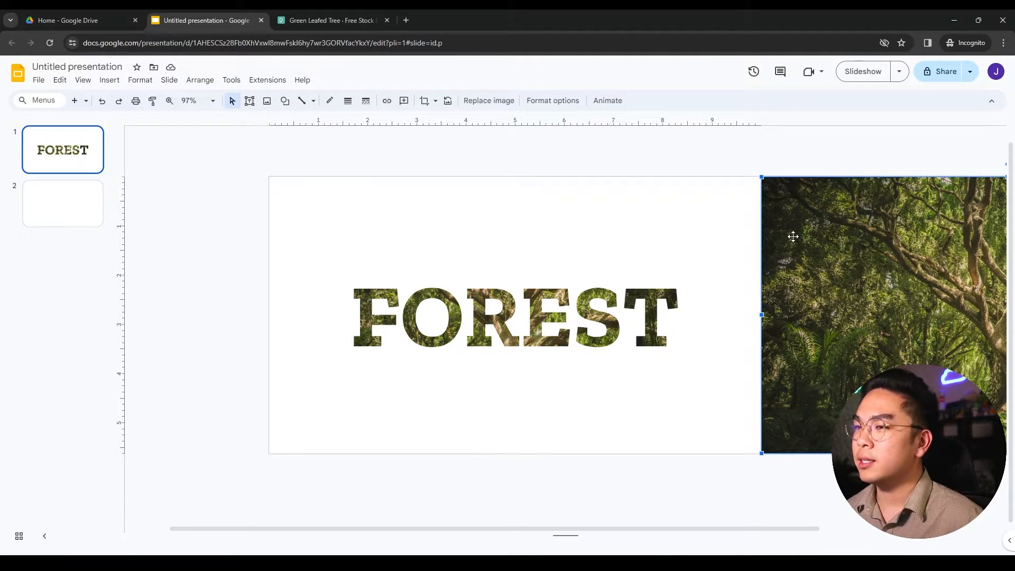
{"action": "key", "text": "ctrl+d"}
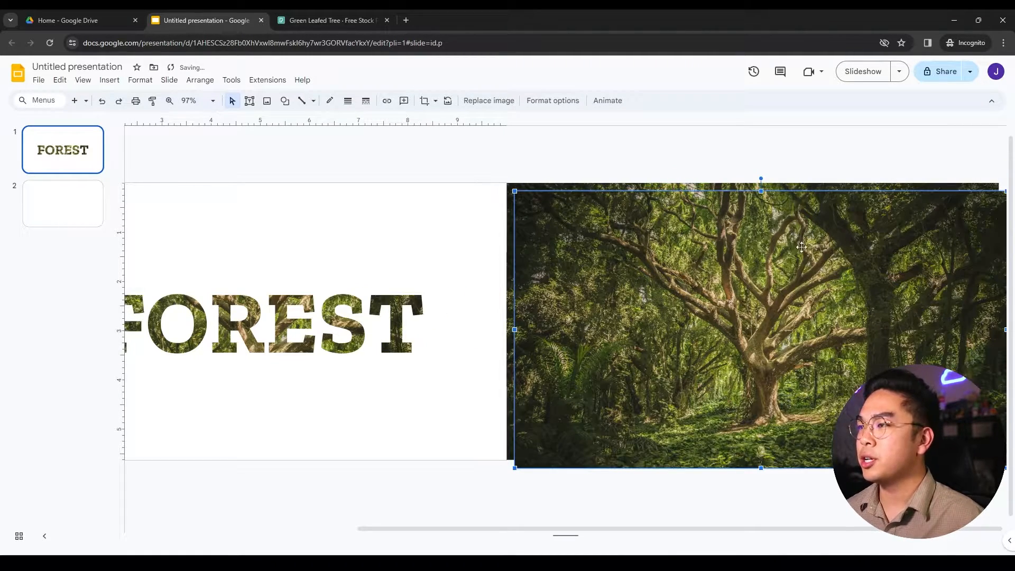
{"action": "left_click_drag", "start_coordinate": [464, 530], "coordinate": [349, 539]}
{"action": "left_click_drag", "start_coordinate": [792, 343], "coordinate": [297, 334]}
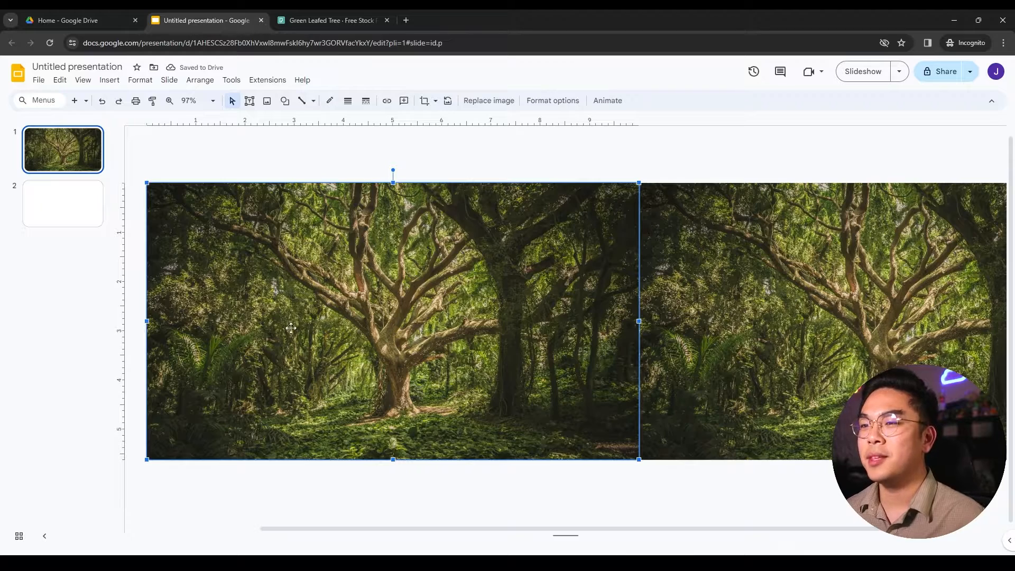
Crop the photo copy on the slide to a thin horizontal strip just above FOREST, as wide as the word
{"action": "left_click", "coordinate": [424, 102]}
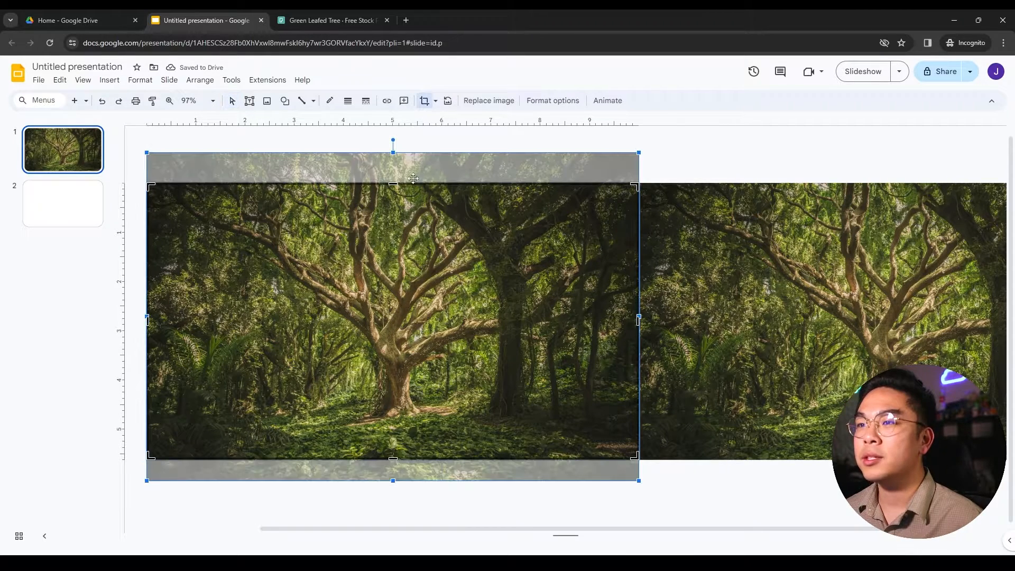
{"action": "left_click_drag", "start_coordinate": [392, 184], "coordinate": [392, 255]}
{"action": "left_click_drag", "start_coordinate": [391, 459], "coordinate": [396, 268]}
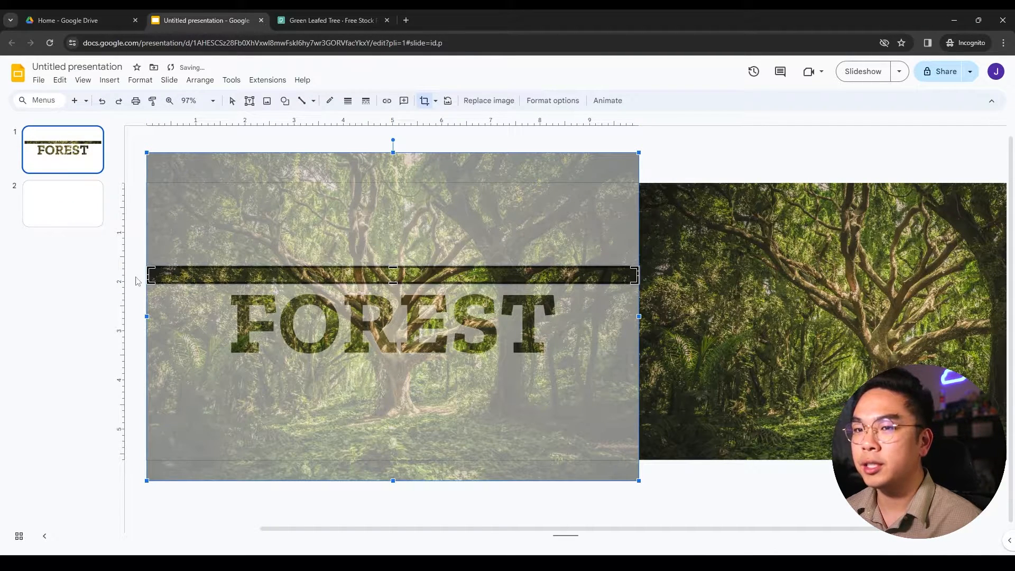
{"action": "left_click_drag", "start_coordinate": [150, 275], "coordinate": [231, 275]}
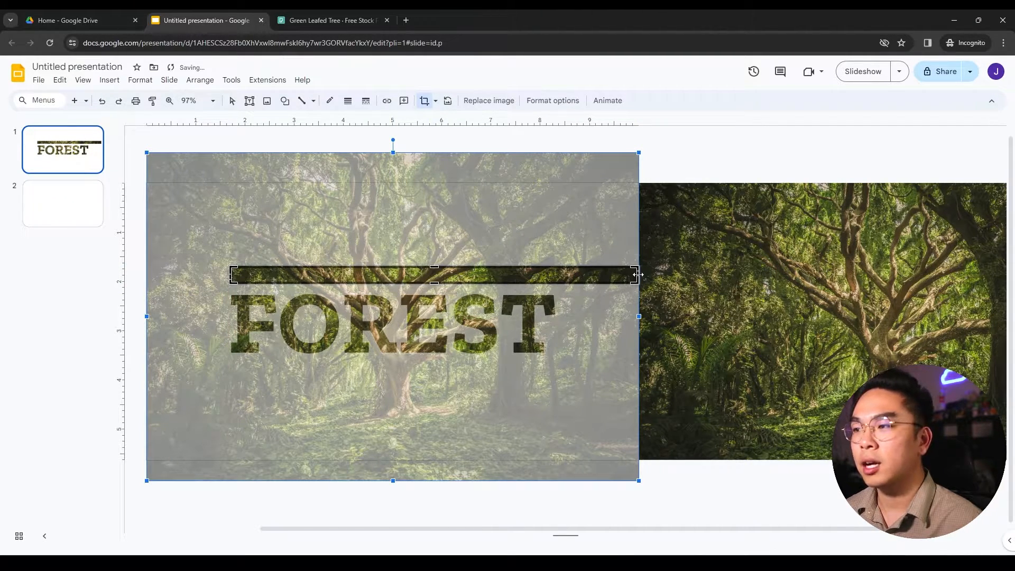
{"action": "left_click_drag", "start_coordinate": [560, 273], "coordinate": [557, 274]}
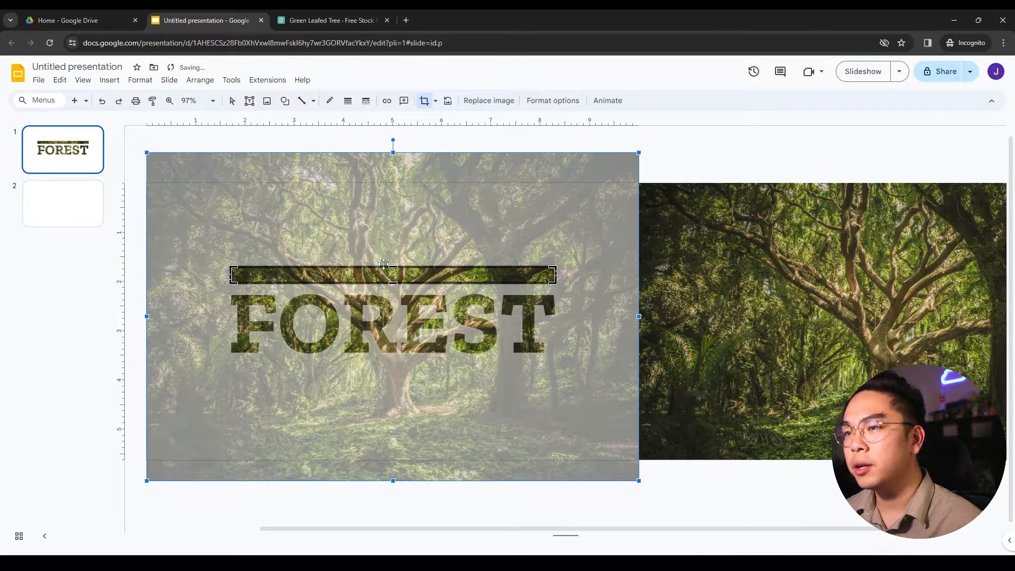
{"action": "left_click_drag", "start_coordinate": [393, 268], "coordinate": [393, 272]}
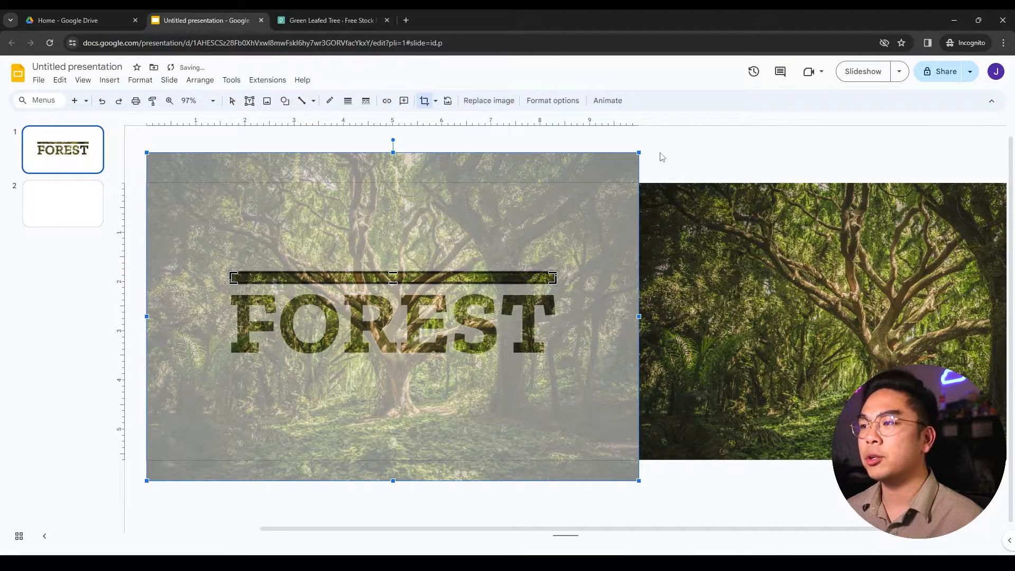
{"action": "left_click", "coordinate": [676, 161]}
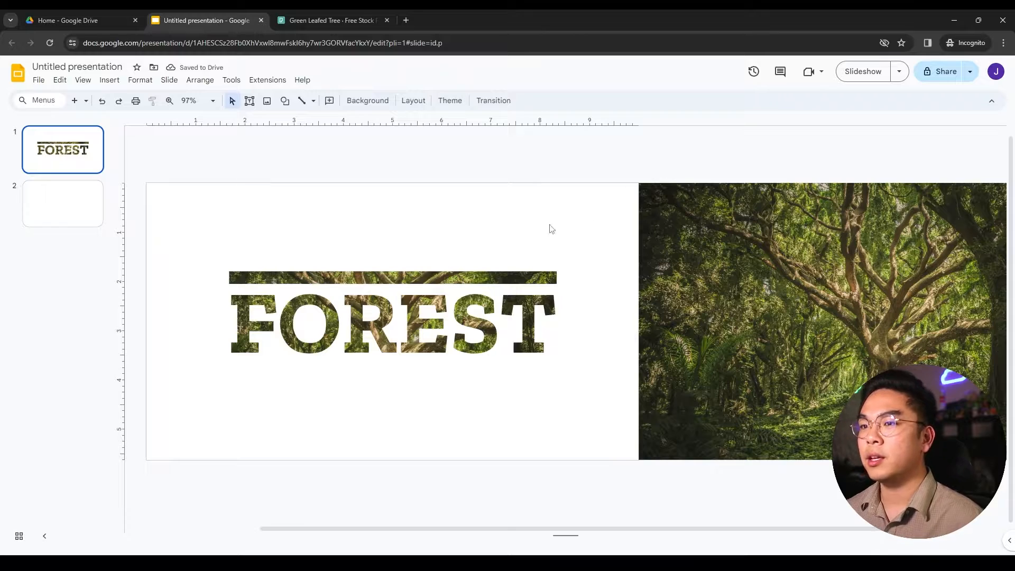
Duplicate the off-slide forest photo again and place the new copy exactly over the slide, covering the word and strip
{"action": "left_click", "coordinate": [721, 288]}
{"action": "key", "text": "ctrl+d"}
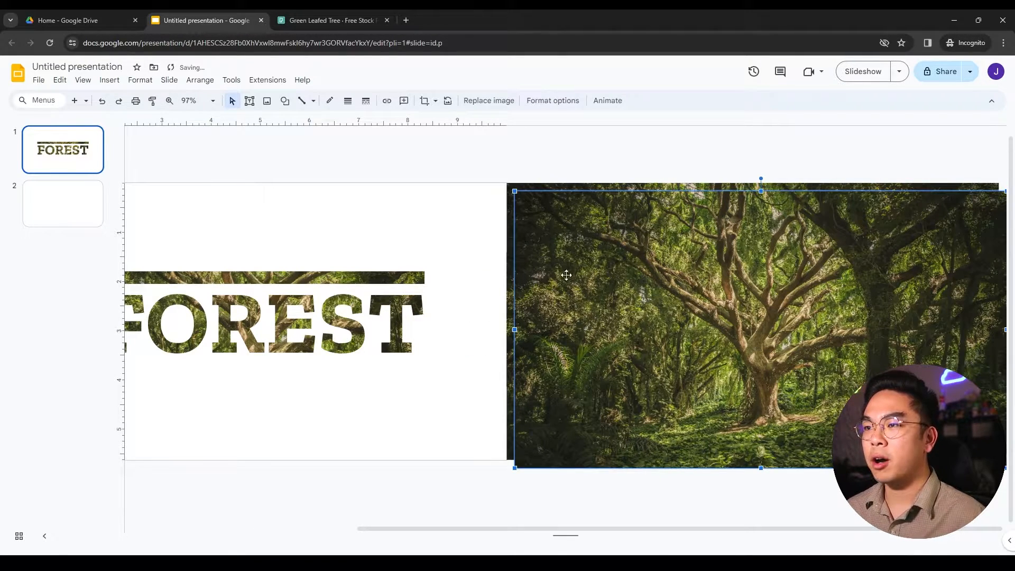
{"action": "left_click_drag", "start_coordinate": [599, 269], "coordinate": [357, 282]}
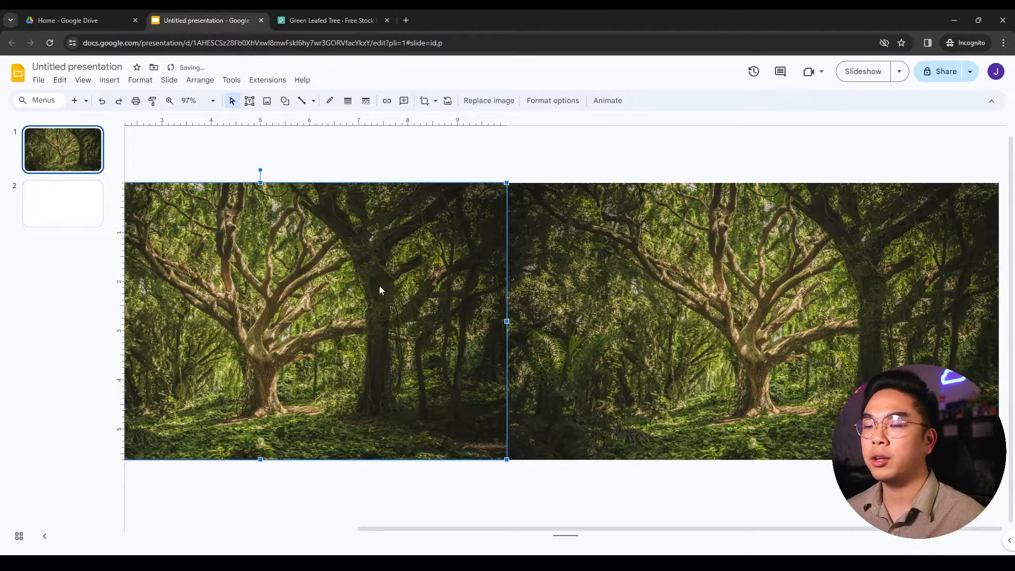
{"action": "left_click_drag", "start_coordinate": [447, 529], "coordinate": [301, 528]}
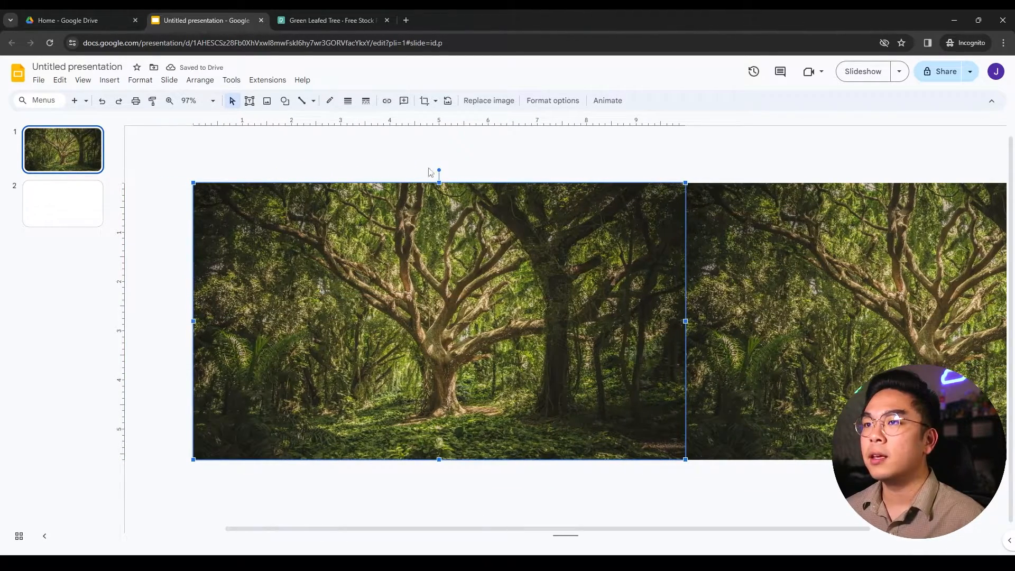
Crop the new photo copy to a thin strip just below FOREST, with its right end flush with the word
{"action": "left_click", "coordinate": [424, 101]}
{"action": "left_click_drag", "start_coordinate": [439, 184], "coordinate": [439, 363]}
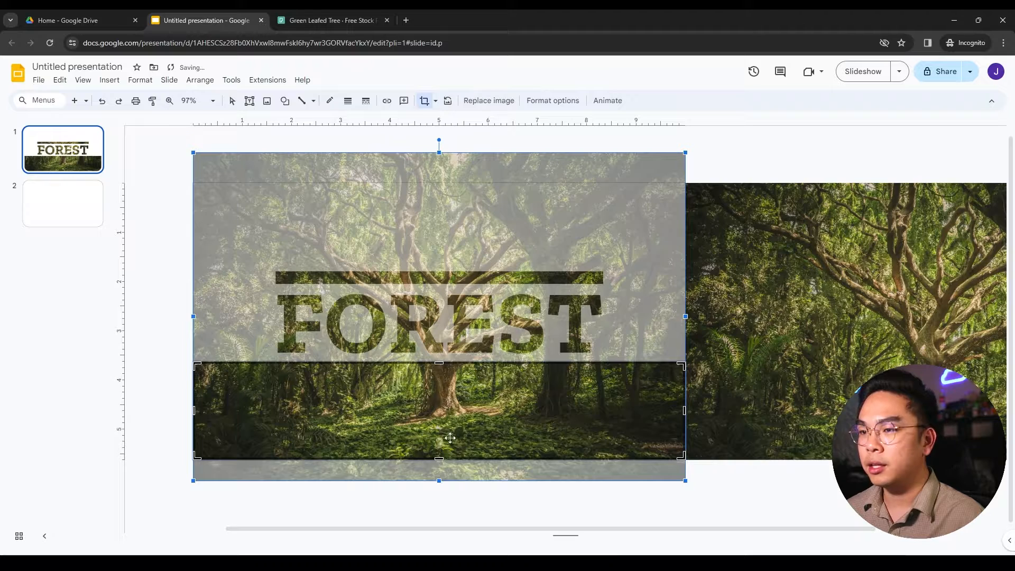
{"action": "left_click_drag", "start_coordinate": [440, 458], "coordinate": [445, 376]}
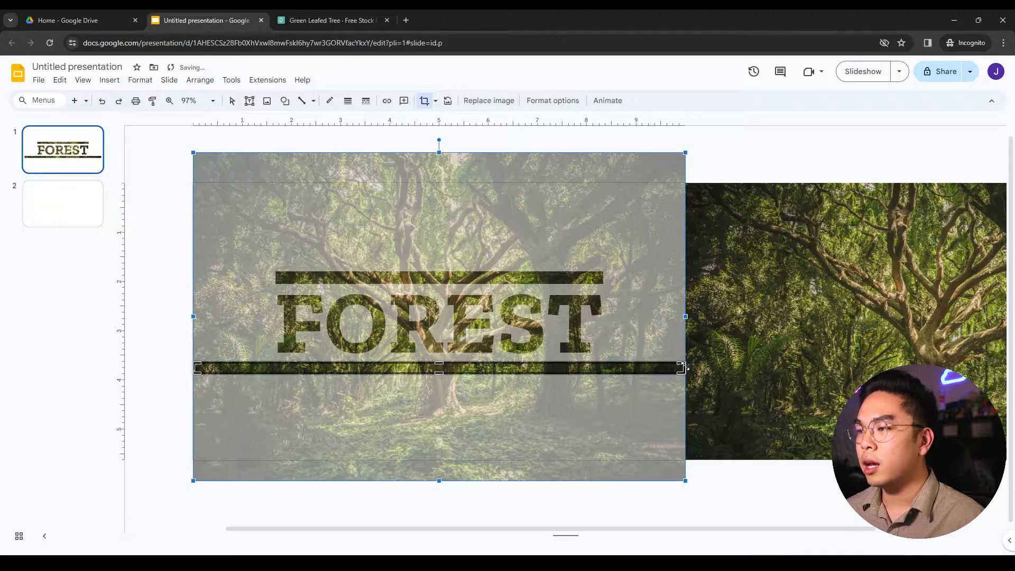
{"action": "scroll", "coordinate": [681, 367], "scroll_direction": "up", "scroll_amount": 5}
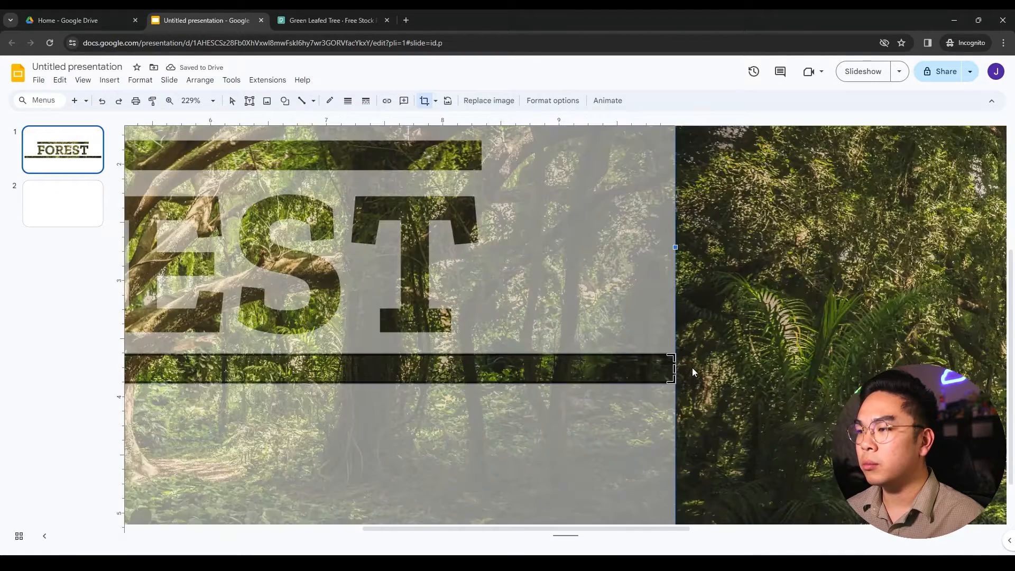
{"action": "left_click_drag", "start_coordinate": [670, 368], "coordinate": [418, 367]}
{"action": "scroll", "coordinate": [418, 366], "scroll_direction": "up", "scroll_amount": 3}
{"action": "scroll", "coordinate": [419, 366], "scroll_direction": "down", "scroll_amount": 5}
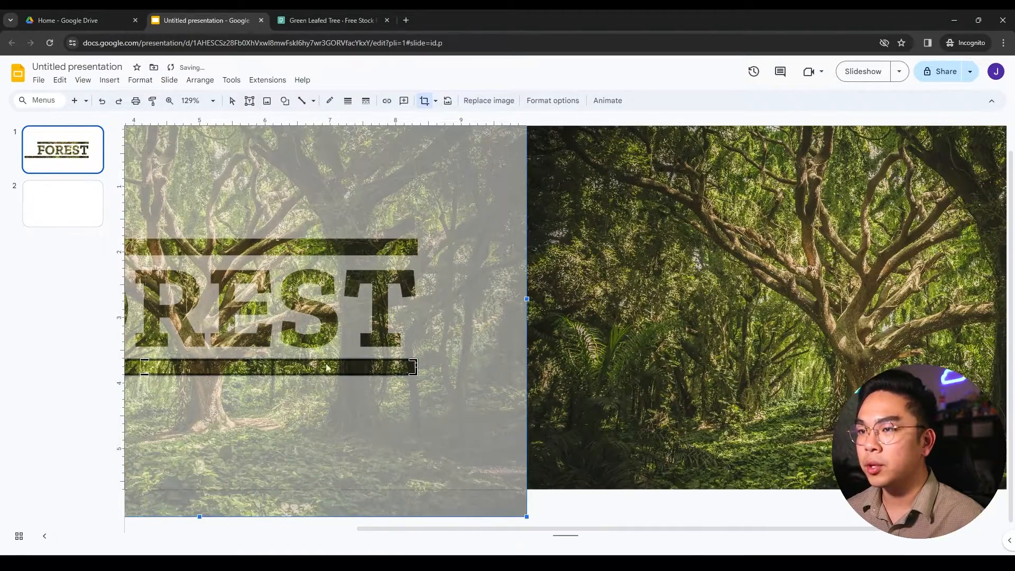
{"action": "left_click", "coordinate": [340, 398]}
{"action": "left_click", "coordinate": [354, 393]}
Crop the lower strip's left end so that it lines up with the start of FOREST
{"action": "scroll", "coordinate": [335, 407], "scroll_direction": "up", "scroll_amount": 2}
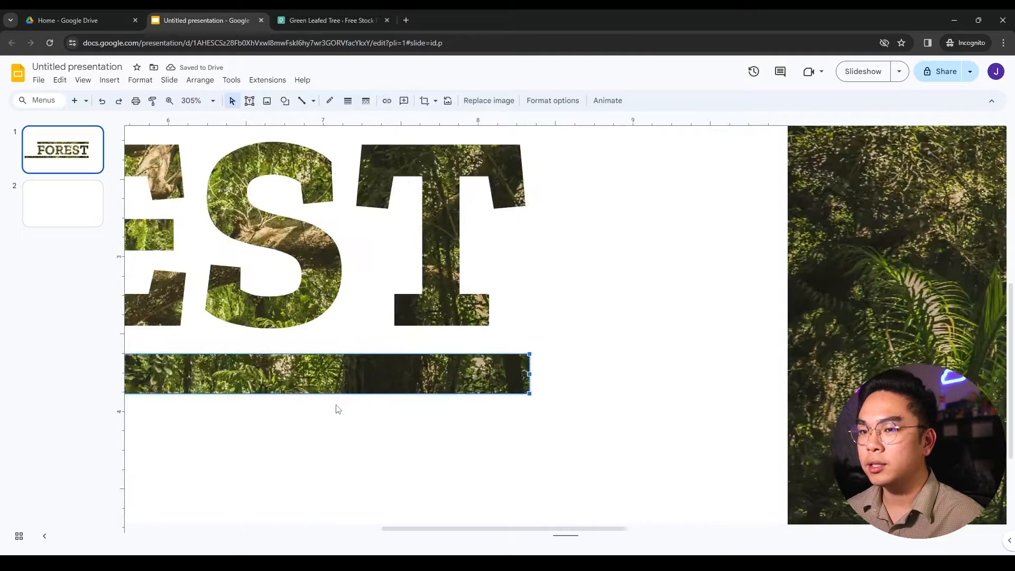
{"action": "scroll", "coordinate": [399, 440], "scroll_direction": "down", "scroll_amount": 6}
{"action": "scroll", "coordinate": [192, 420], "scroll_direction": "up", "scroll_amount": 3}
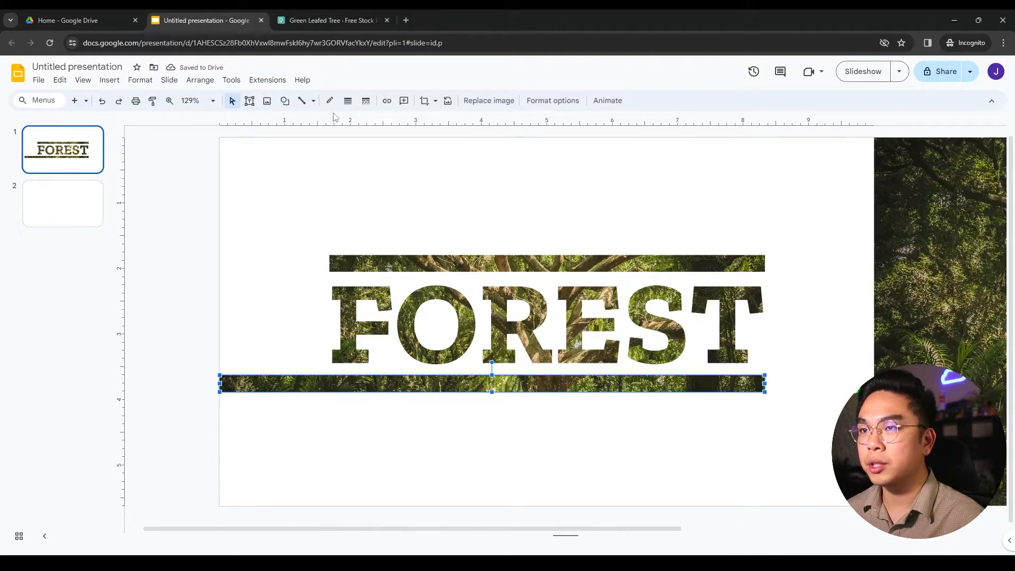
{"action": "left_click", "coordinate": [424, 100]}
{"action": "left_click_drag", "start_coordinate": [221, 385], "coordinate": [328, 388]}
{"action": "left_click", "coordinate": [127, 399]}
{"action": "left_click", "coordinate": [185, 396]}
{"action": "scroll", "coordinate": [374, 397], "scroll_direction": "down", "scroll_amount": 3}
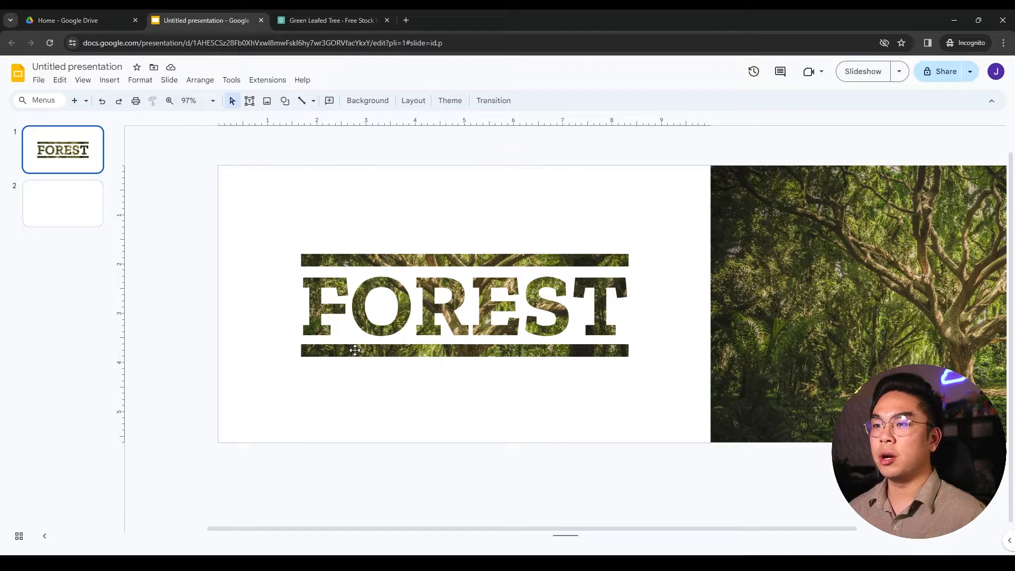
Set the background colour of the empty second slide to black
{"action": "left_click", "coordinate": [36, 209]}
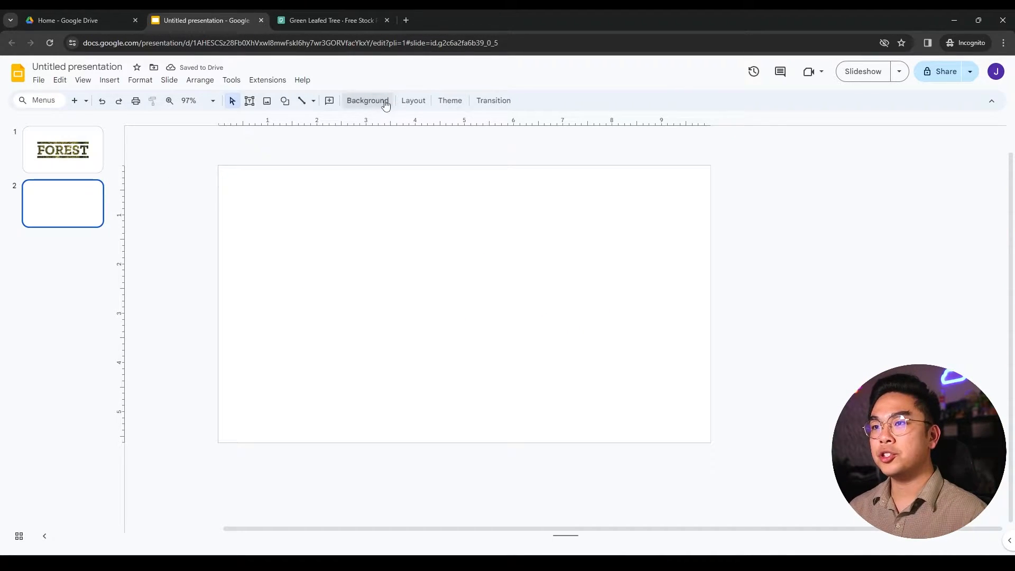
{"action": "left_click", "coordinate": [368, 100]}
{"action": "left_click", "coordinate": [578, 274]}
{"action": "left_click", "coordinate": [575, 329]}
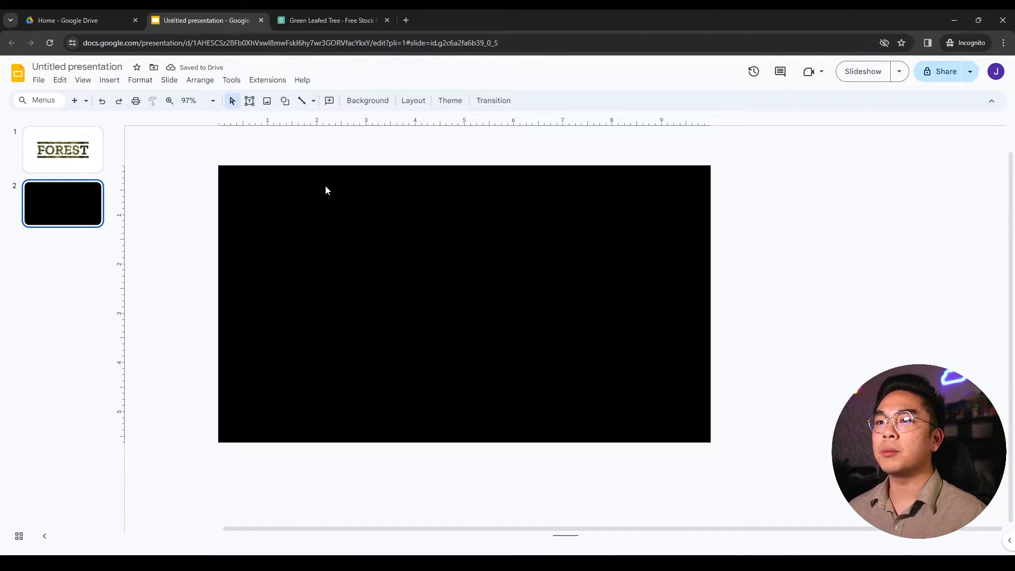
Switch to Pexels, search for "ocean" photos, and open the photo of open sea under a cloudy horizon
{"action": "left_click", "coordinate": [310, 18]}
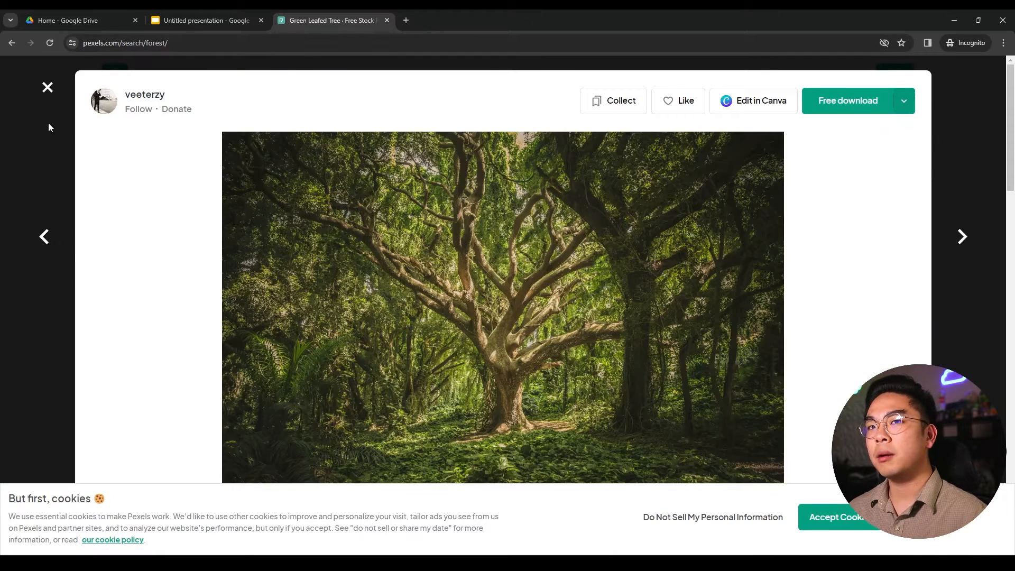
{"action": "left_click", "coordinate": [49, 127]}
{"action": "left_click", "coordinate": [381, 78]}
{"action": "type", "text": "ocean"}
{"action": "key", "text": "Return"}
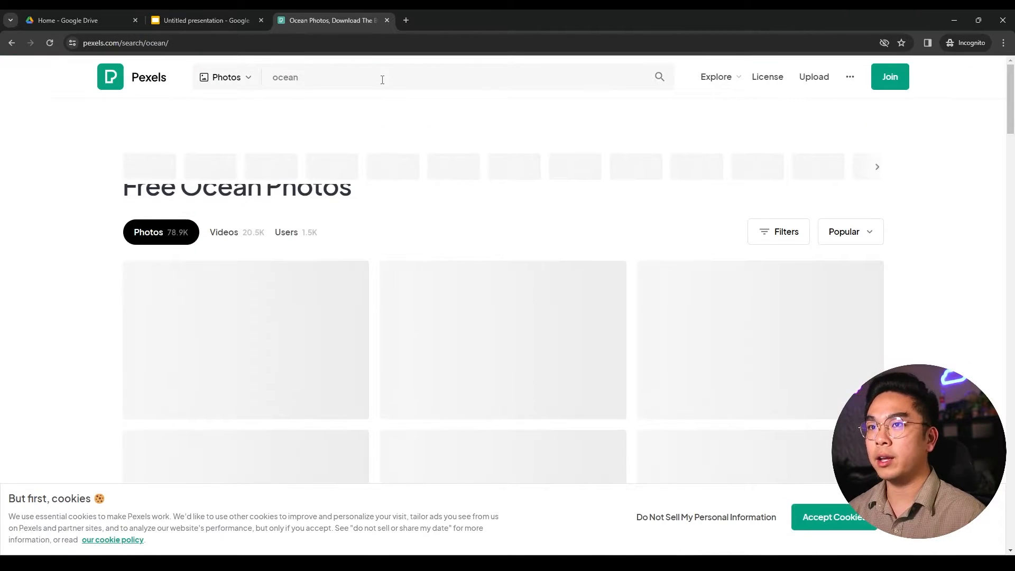
{"action": "left_click", "coordinate": [515, 313]}
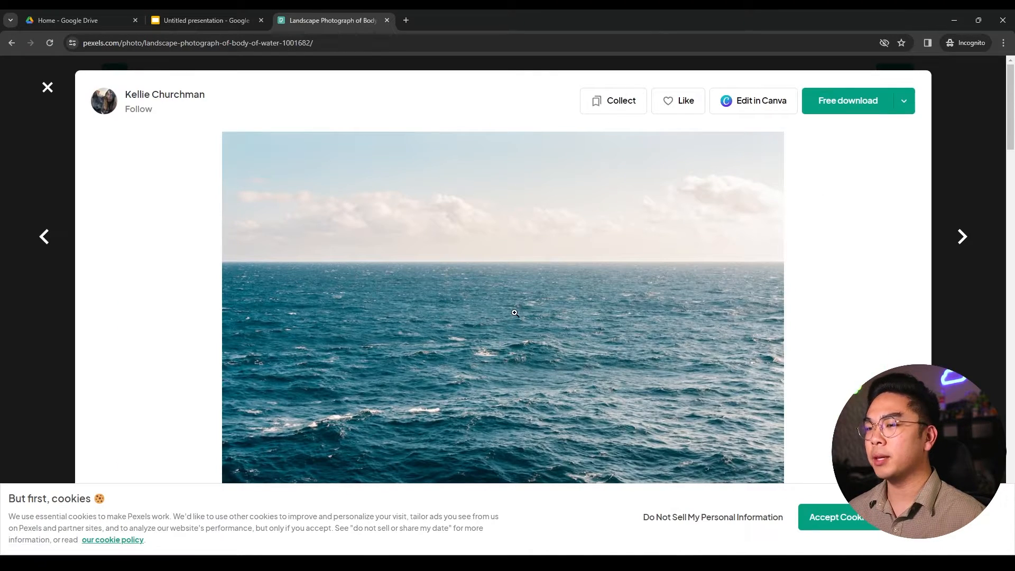
Copy the ocean photo from Pexels and paste it onto the black slide in Google Slides
{"action": "scroll", "coordinate": [514, 314], "scroll_direction": "down", "scroll_amount": 1}
{"action": "right_click", "coordinate": [509, 300]}
{"action": "left_click", "coordinate": [537, 336]}
{"action": "right_click", "coordinate": [406, 188]}
{"action": "left_click", "coordinate": [438, 228]}
{"action": "left_click", "coordinate": [237, 20]}
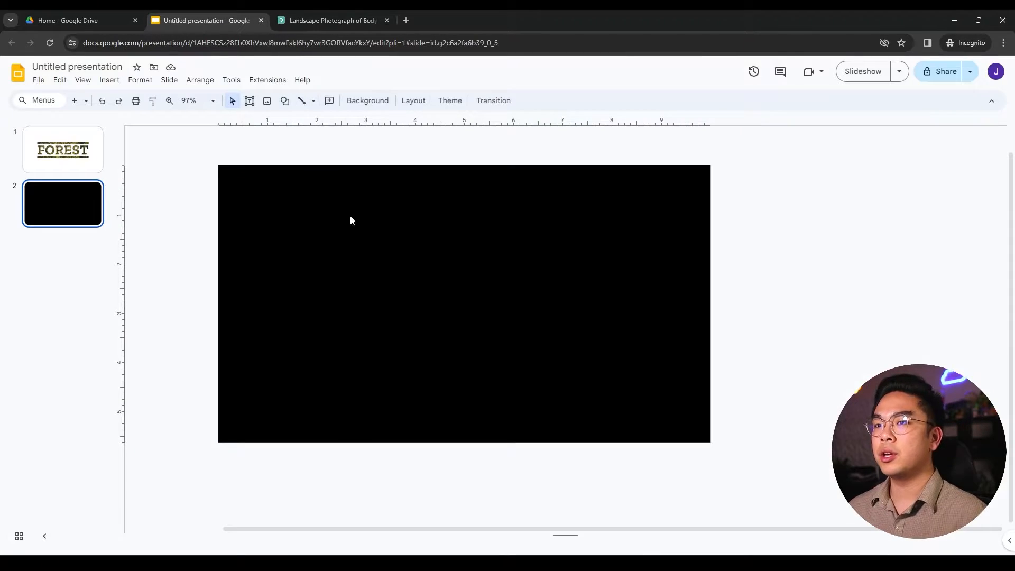
{"action": "key", "text": "ctrl+v"}
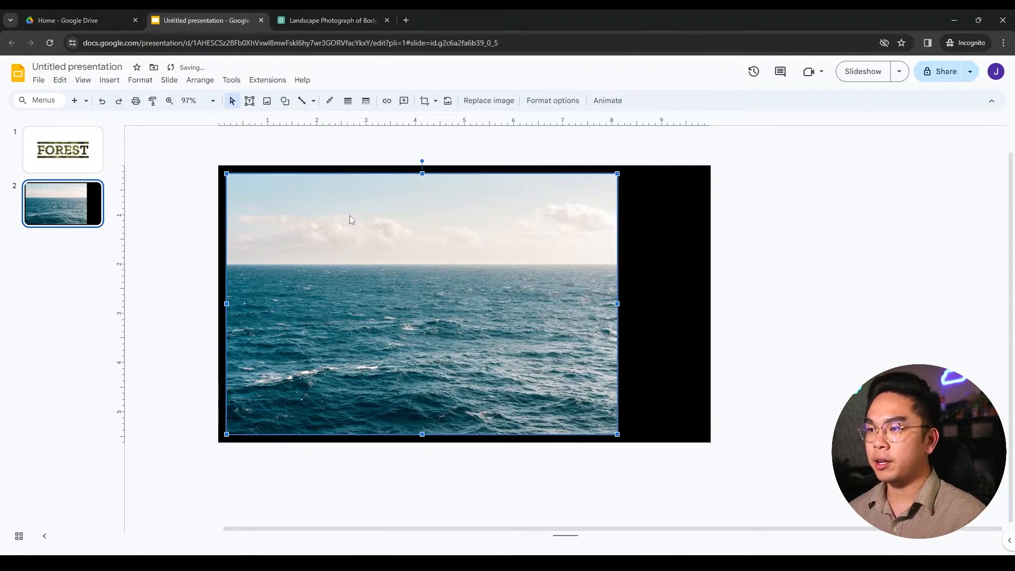
Align the ocean photo with the slide's top-left corner, enlarge it to the slide's width, and crop off the overhang below the slide
{"action": "left_click_drag", "start_coordinate": [324, 256], "coordinate": [316, 249]}
{"action": "left_click_drag", "start_coordinate": [609, 426], "coordinate": [712, 494]}
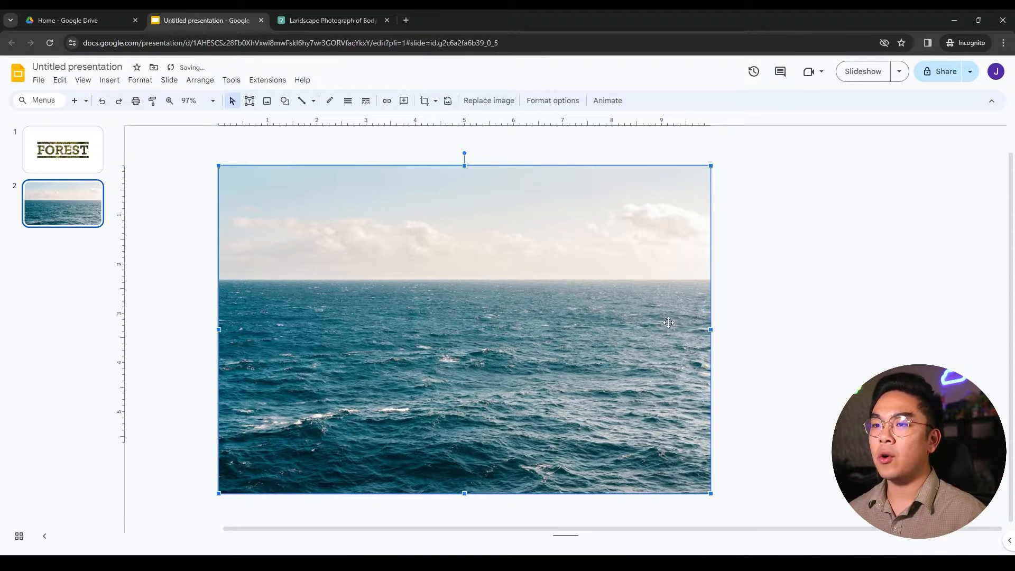
{"action": "left_click", "coordinate": [424, 101]}
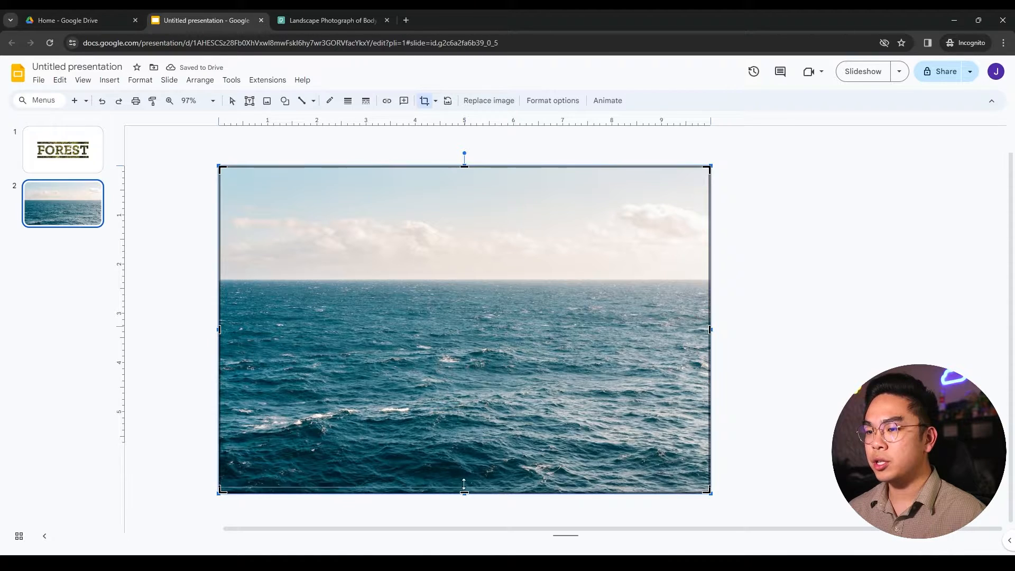
{"action": "left_click_drag", "start_coordinate": [464, 492], "coordinate": [479, 440]}
{"action": "mouse_move", "coordinate": [465, 167]}
{"action": "left_mouse_down"}
{"action": "mouse_move", "coordinate": [463, 189]}
{"action": "mouse_move", "coordinate": [465, 168]}
{"action": "left_mouse_up"}
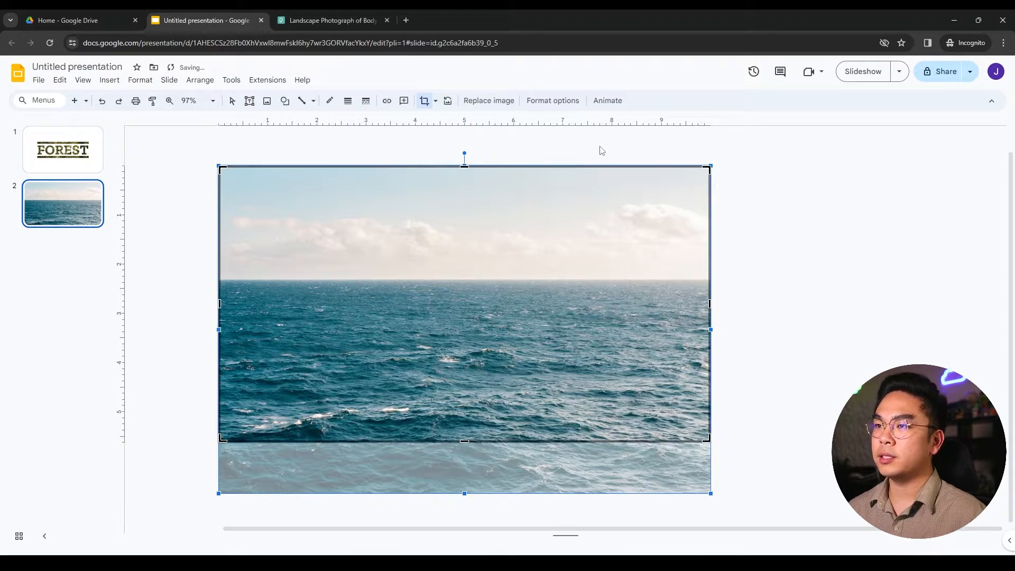
{"action": "left_click", "coordinate": [626, 151]}
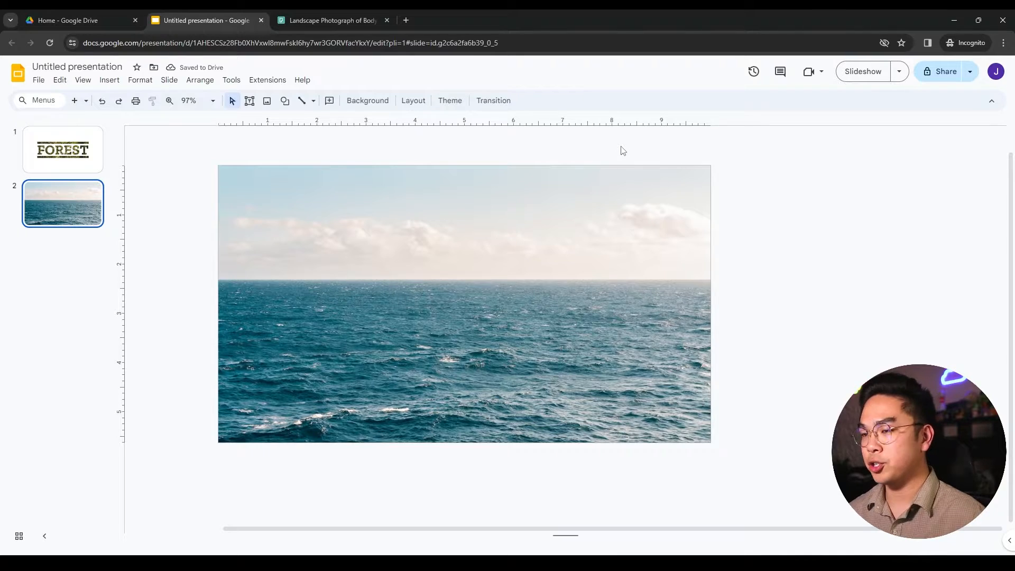
Insert word art reading "OCEAN" on the ocean slide
{"action": "left_click", "coordinate": [109, 80]}
{"action": "left_click", "coordinate": [156, 235]}
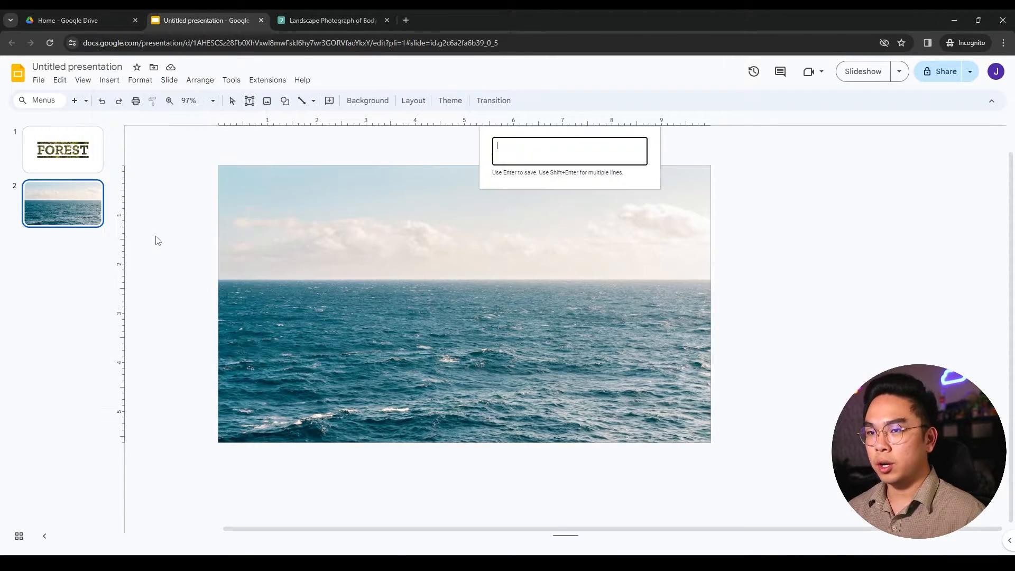
{"action": "type", "text": "OCEAN"}
{"action": "key", "text": "Return"}
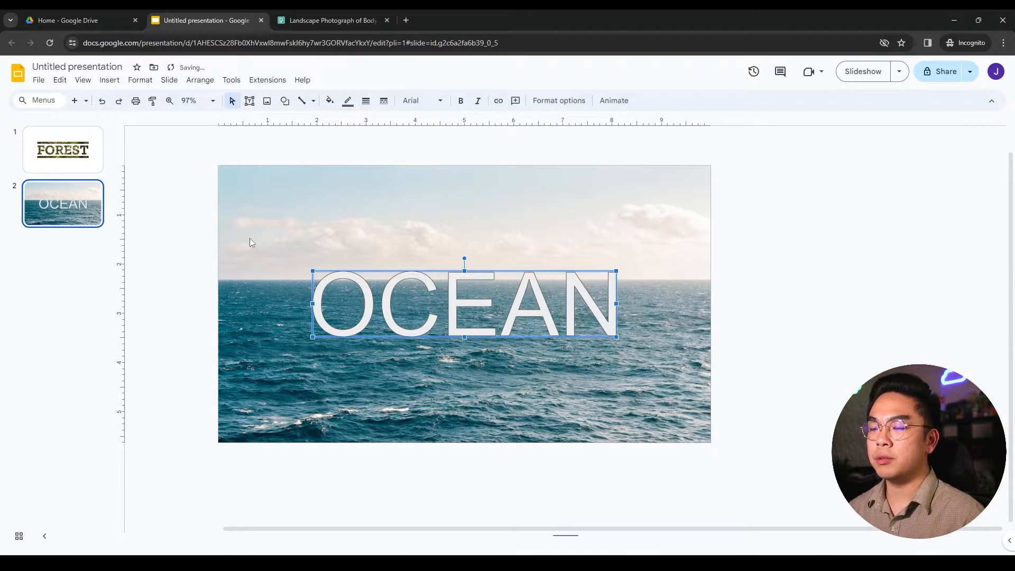
Set the OCEAN word art in bold Zilla Slab Highlight and centre it on the slide
{"action": "left_click", "coordinate": [423, 106]}
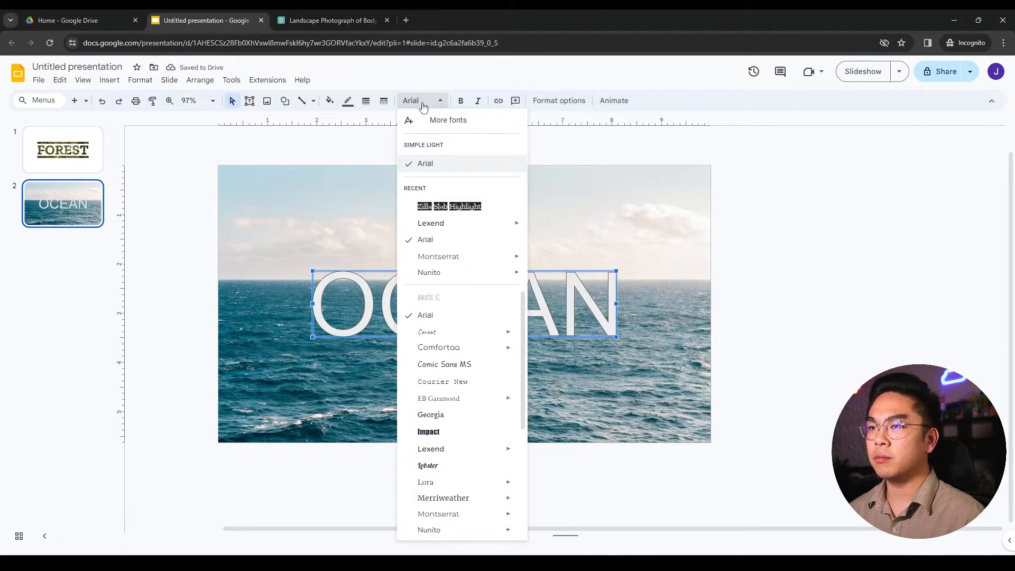
{"action": "left_click", "coordinate": [439, 207]}
{"action": "key", "text": "ctrl+b"}
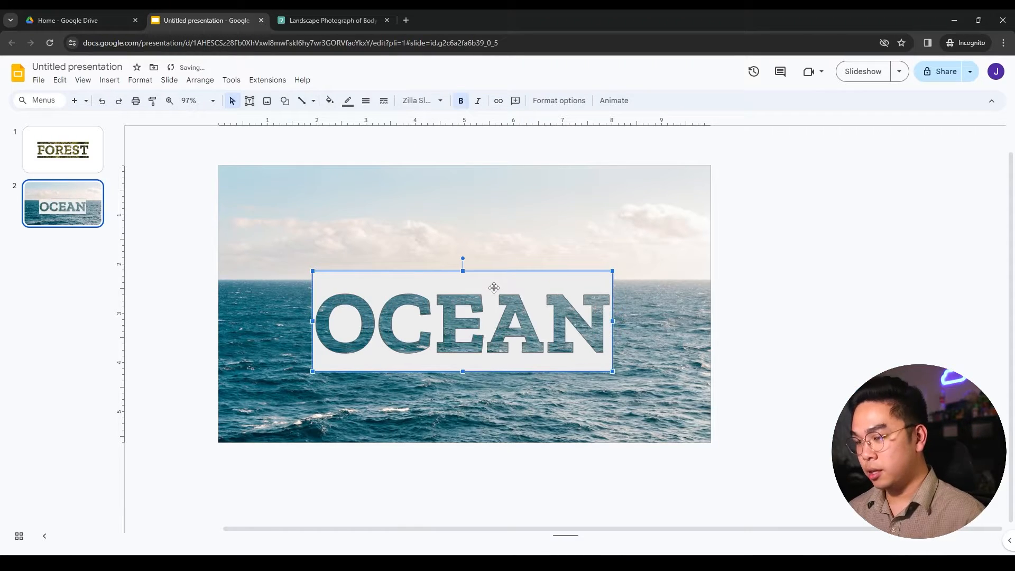
{"action": "left_click_drag", "start_coordinate": [494, 288], "coordinate": [497, 270]}
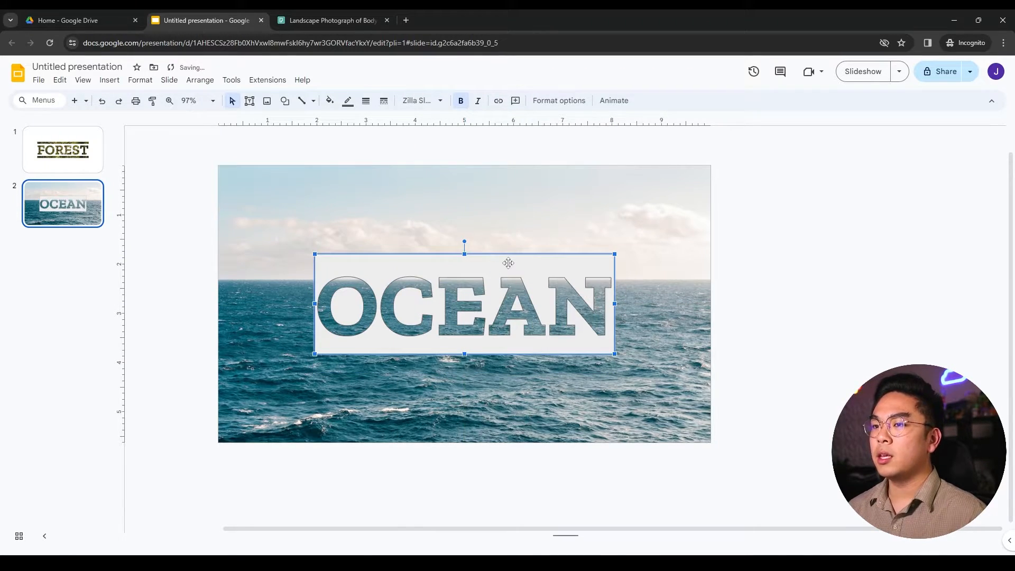
Duplicate the ocean photo and place the copy off the slide, flush against its right edge
{"action": "left_click", "coordinate": [506, 219]}
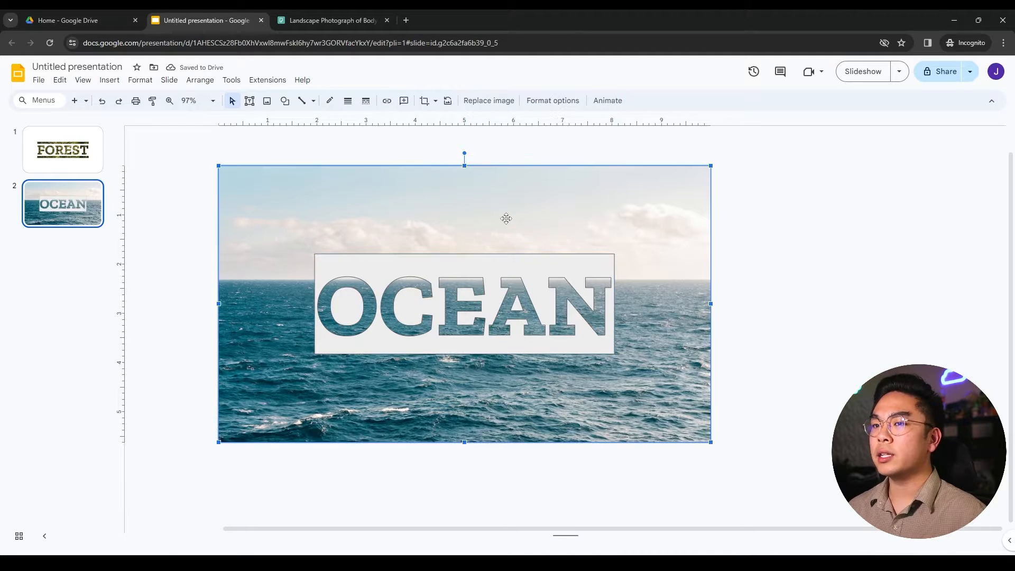
{"action": "key", "text": "ctrl+d"}
{"action": "left_click_drag", "start_coordinate": [277, 246], "coordinate": [761, 237]}
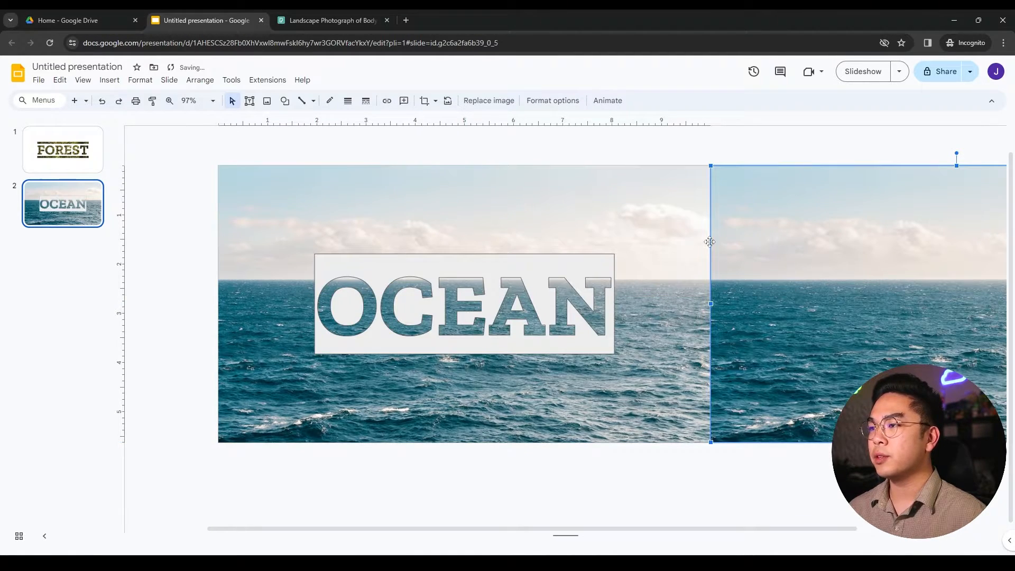
{"action": "left_click", "coordinate": [779, 493]}
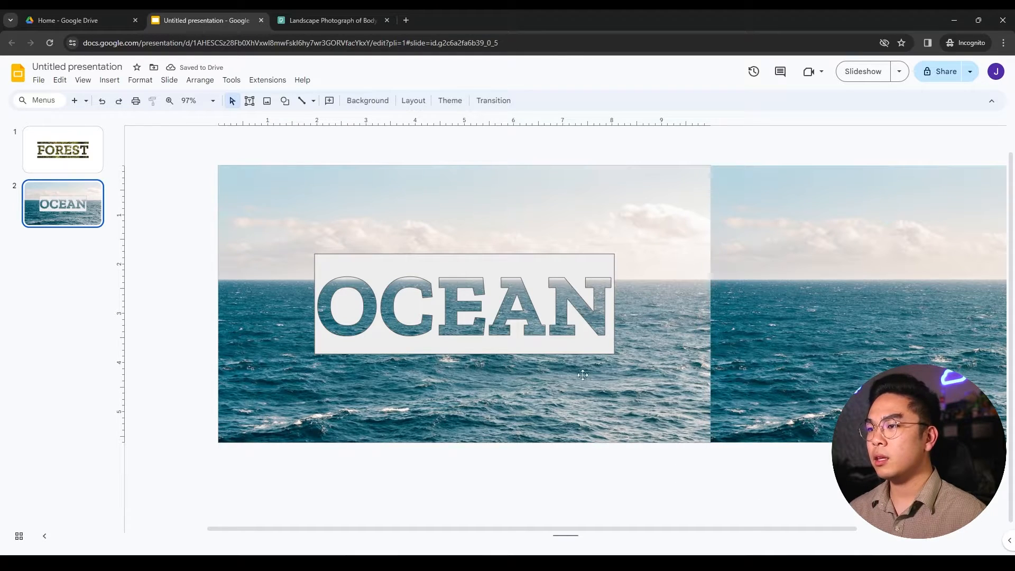
Crop the on-slide ocean photo's top, bottom and right side to just inside the OCEAN word art box
{"action": "left_click", "coordinate": [516, 281]}
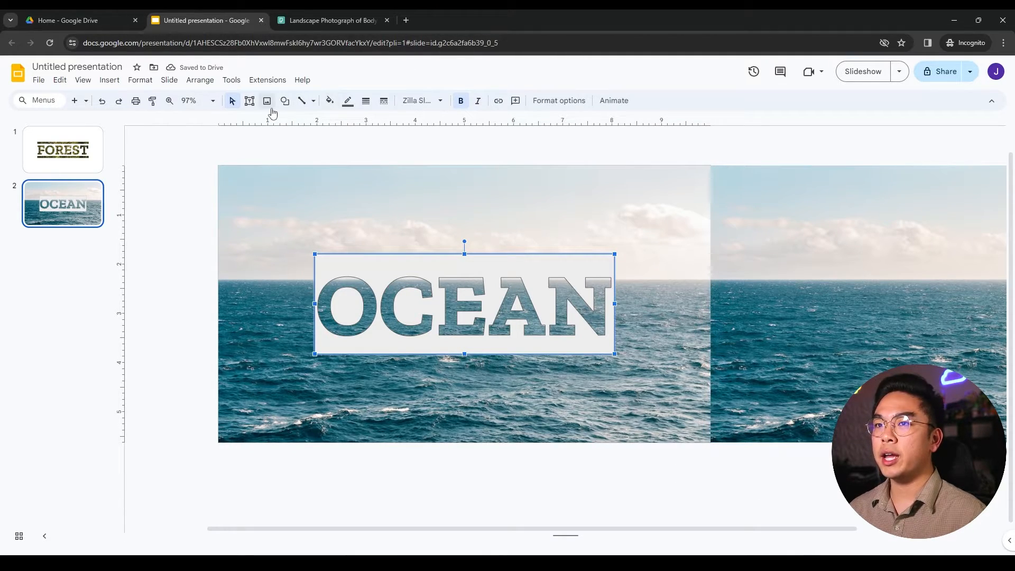
{"action": "left_click", "coordinate": [287, 174]}
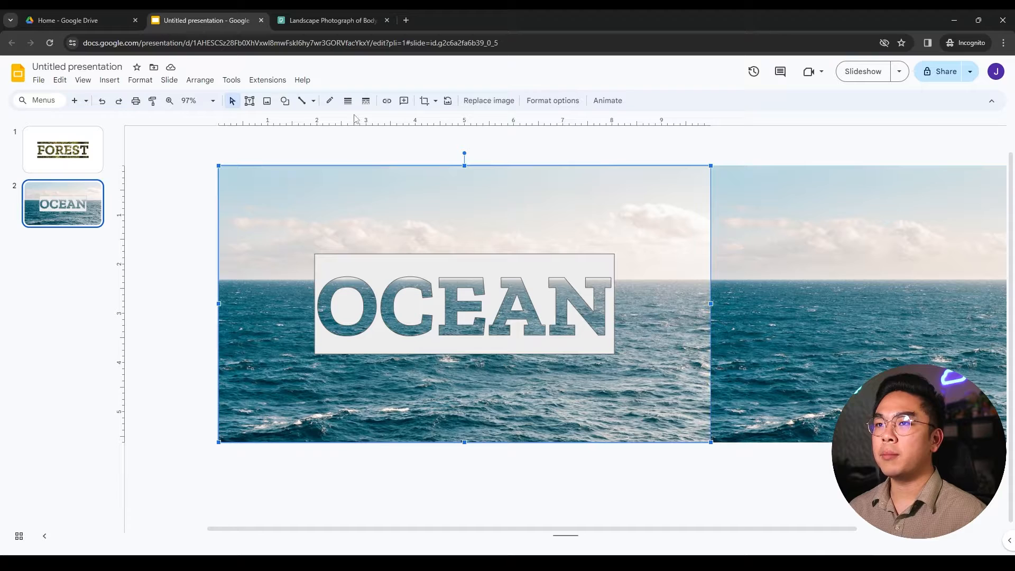
{"action": "left_click", "coordinate": [424, 100]}
{"action": "left_click_drag", "start_coordinate": [464, 167], "coordinate": [482, 258]}
{"action": "left_click_drag", "start_coordinate": [464, 440], "coordinate": [465, 349]}
{"action": "left_click_drag", "start_coordinate": [711, 301], "coordinate": [612, 305]}
{"action": "scroll", "coordinate": [612, 309], "scroll_direction": "up", "scroll_amount": 5, "text": "ctrl"}
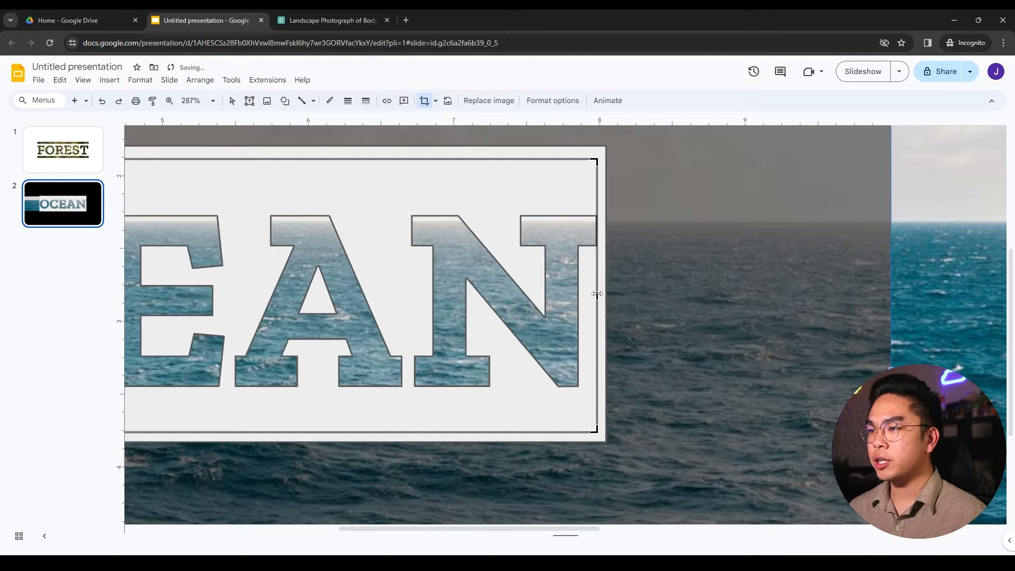
{"action": "scroll", "coordinate": [623, 329], "scroll_direction": "down", "scroll_amount": 5, "text": "ctrl"}
{"action": "scroll", "coordinate": [426, 324], "scroll_direction": "up", "scroll_amount": 1, "text": "ctrl"}
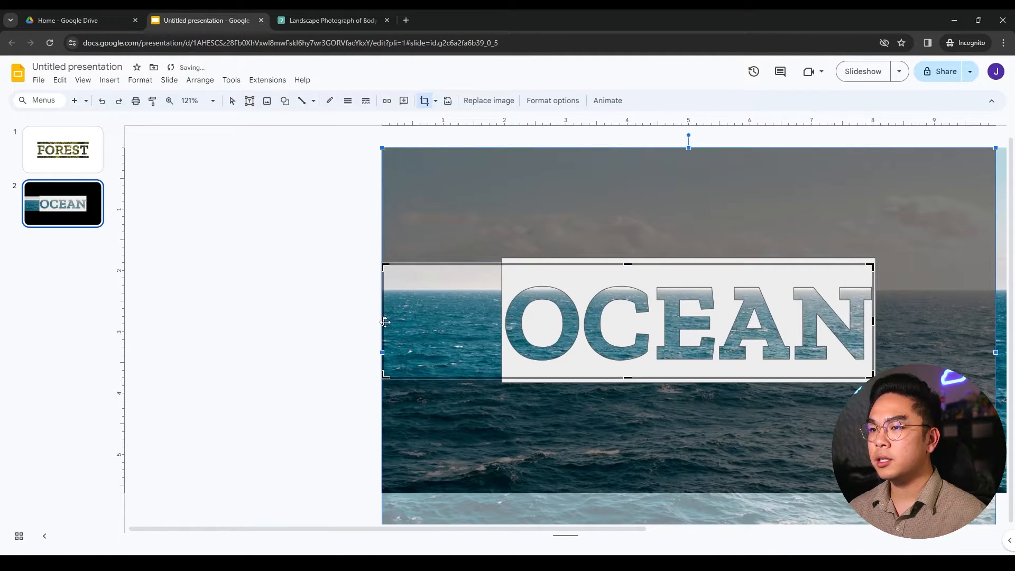
Crop the ocean photo's left side to just inside the OCEAN word art box and finish the crop
{"action": "left_click_drag", "start_coordinate": [384, 321], "coordinate": [528, 310]}
{"action": "scroll", "coordinate": [497, 325], "scroll_direction": "up", "scroll_amount": 5, "text": "ctrl"}
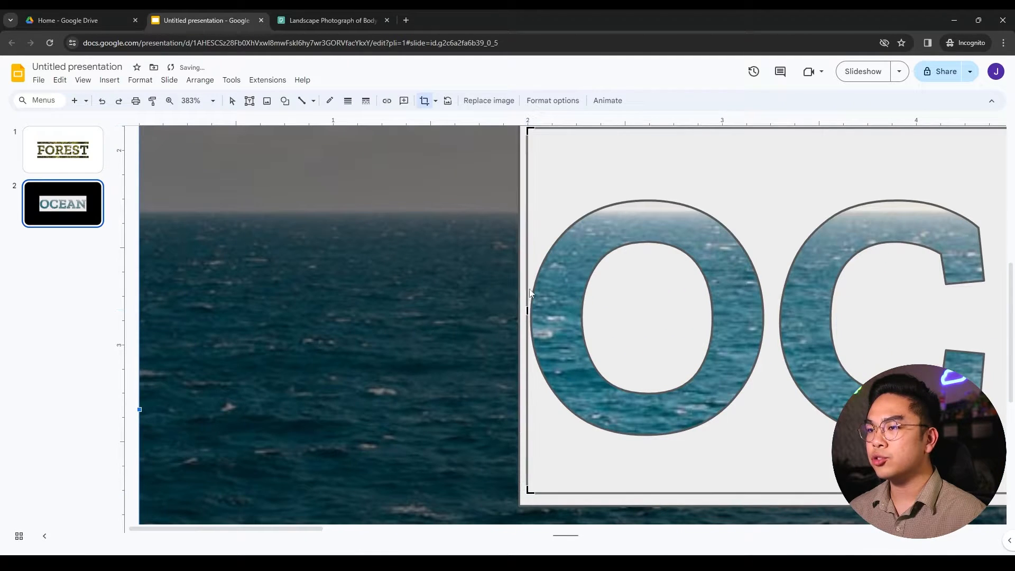
{"action": "left_click", "coordinate": [424, 101]}
{"action": "scroll", "coordinate": [547, 259], "scroll_direction": "down", "scroll_amount": 6, "text": "ctrl"}
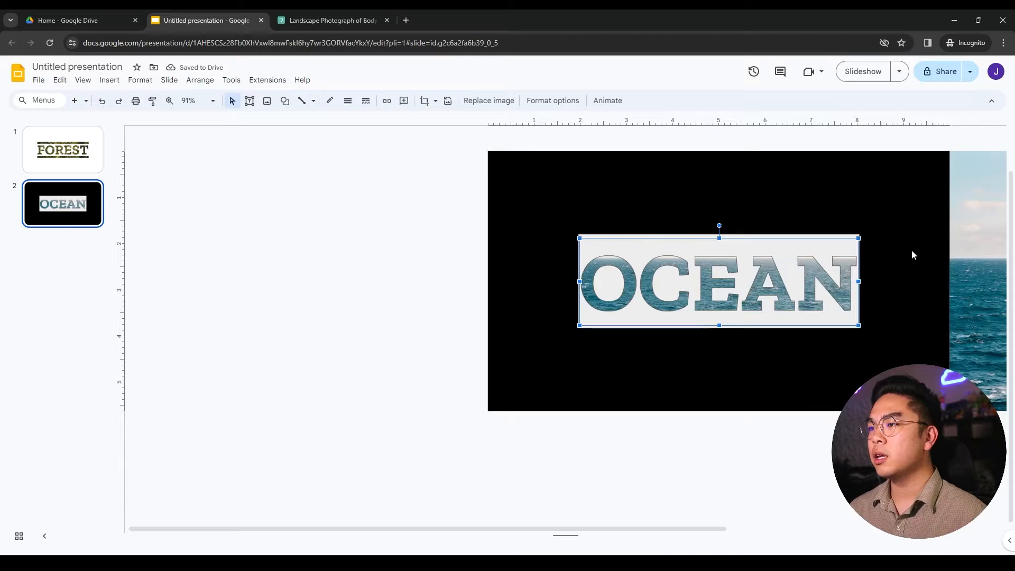
Give the OCEAN word art a black fill and a transparent border
{"action": "scroll", "coordinate": [872, 243], "scroll_direction": "up", "scroll_amount": 4, "text": "ctrl"}
{"action": "left_click", "coordinate": [741, 231]}
{"action": "left_click", "coordinate": [331, 100]}
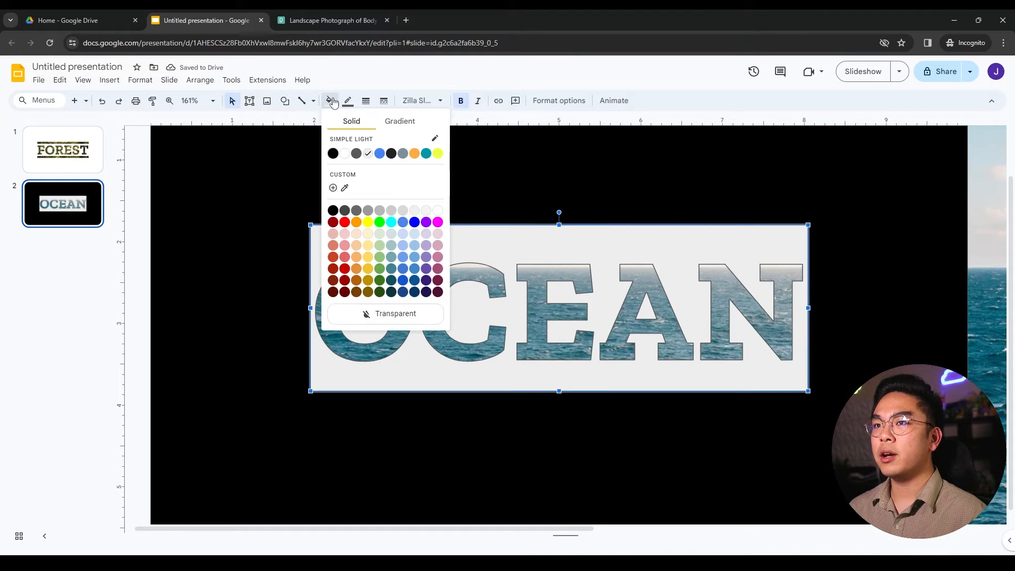
{"action": "left_click", "coordinate": [334, 154]}
{"action": "left_click", "coordinate": [348, 101]}
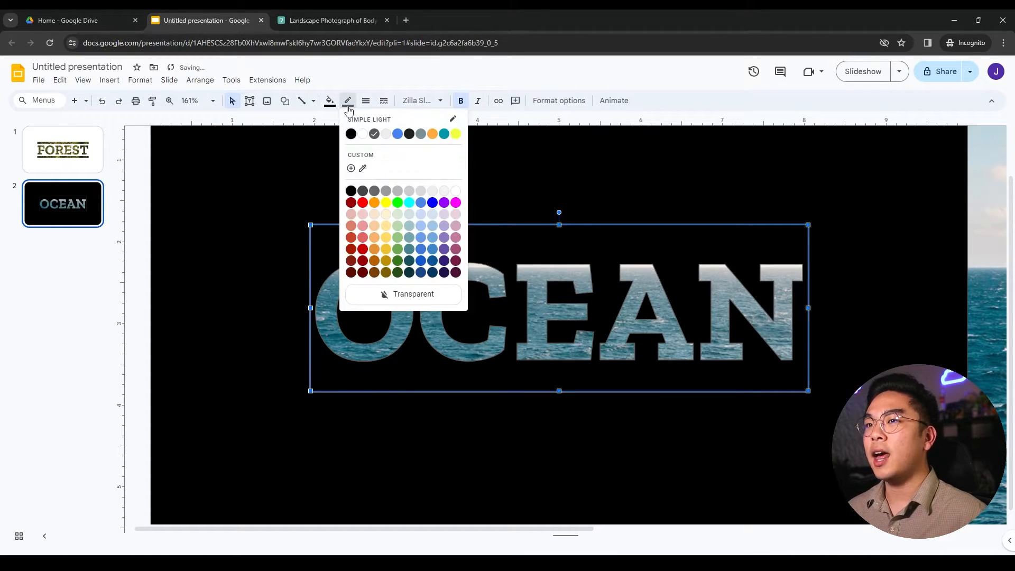
{"action": "left_click", "coordinate": [399, 300]}
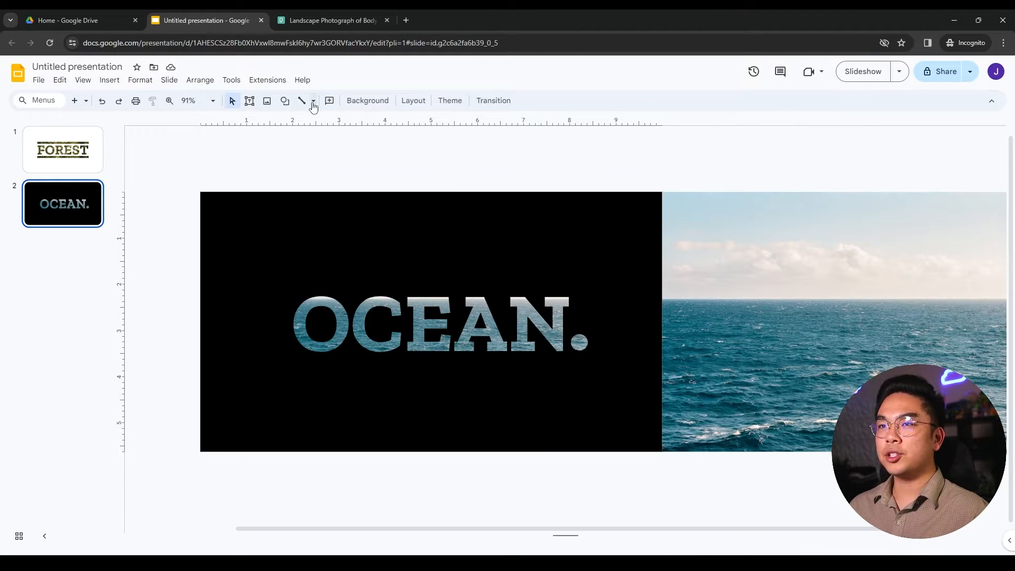
Duplicate the off-slide ocean photo and place the copy so it exactly covers the OCEAN slide
{"action": "left_click", "coordinate": [732, 279]}
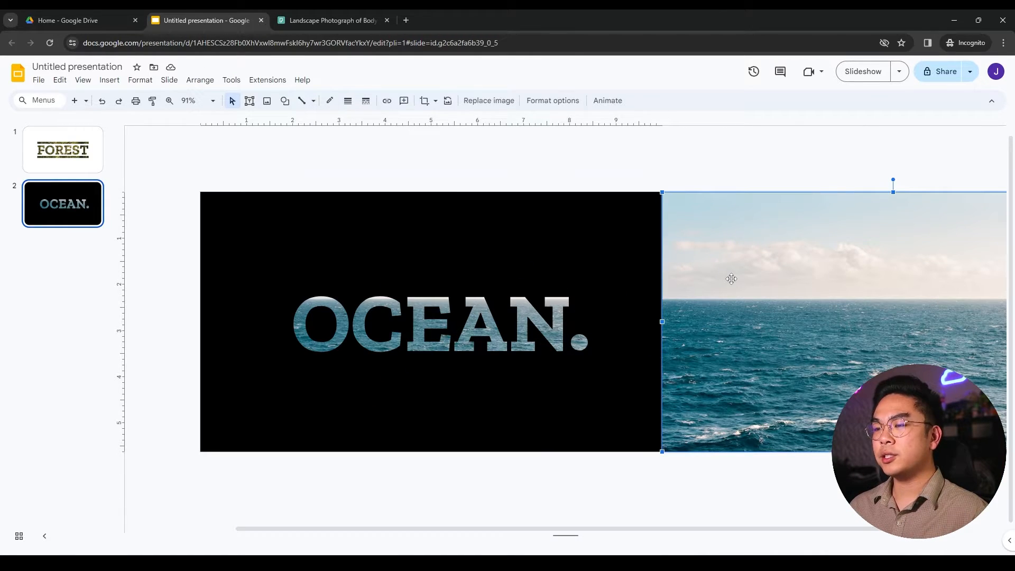
{"action": "scroll", "coordinate": [732, 278], "scroll_direction": "right", "scroll_amount": 3}
{"action": "left_click_drag", "start_coordinate": [723, 280], "coordinate": [398, 310]}
{"action": "left_click_drag", "start_coordinate": [422, 528], "coordinate": [337, 528]}
Mask the ocean photo copy on the slide with the block arc shape
{"action": "left_click", "coordinate": [436, 101]}
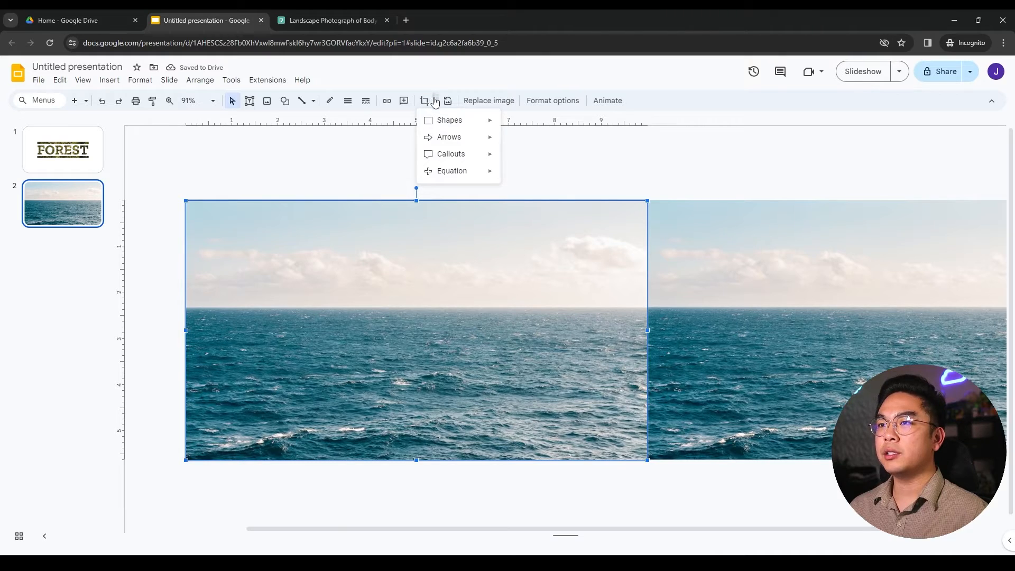
{"action": "mouse_move", "coordinate": [442, 143]}
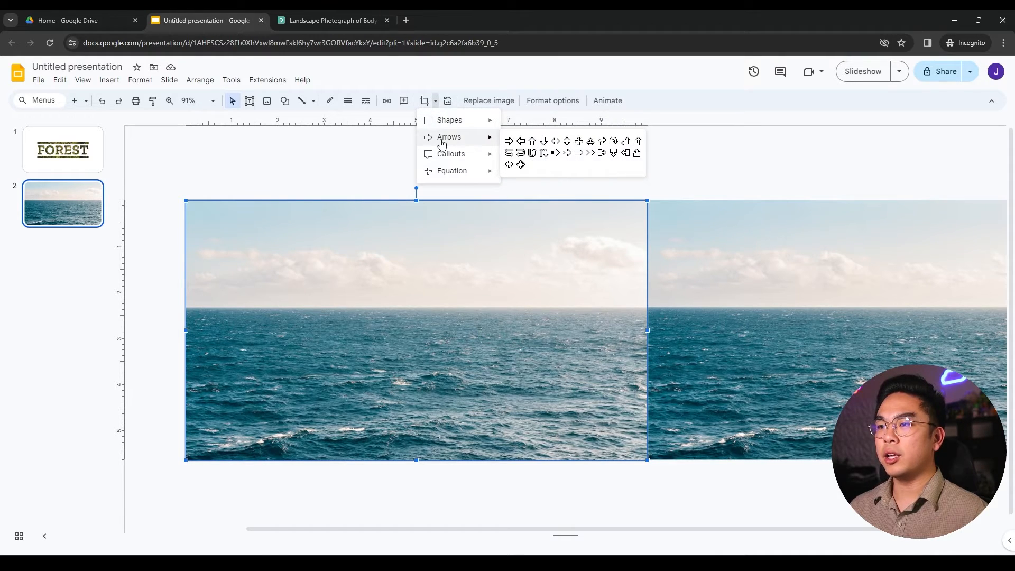
{"action": "mouse_move", "coordinate": [465, 171]}
{"action": "mouse_move", "coordinate": [466, 120]}
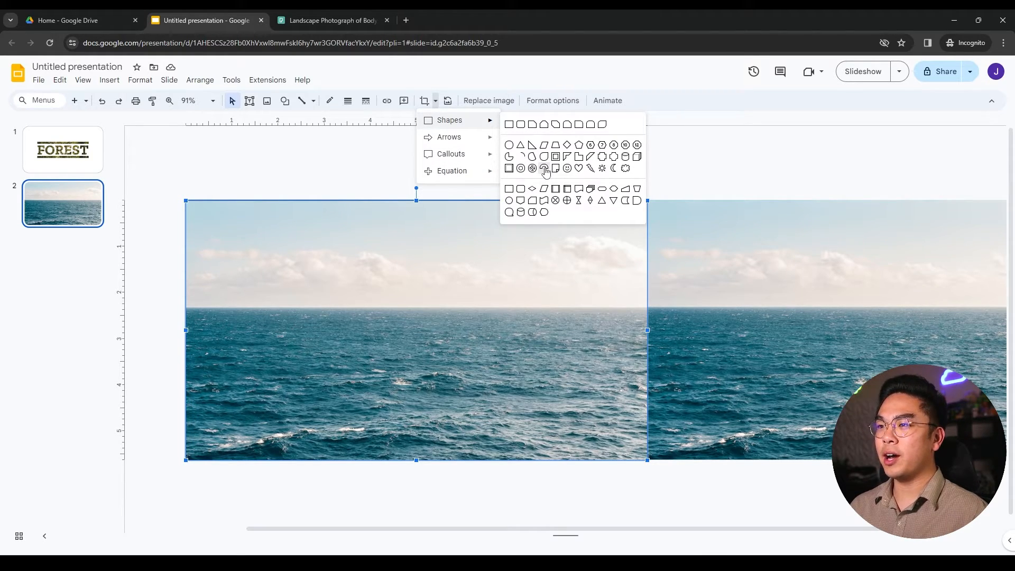
{"action": "left_click", "coordinate": [545, 168]}
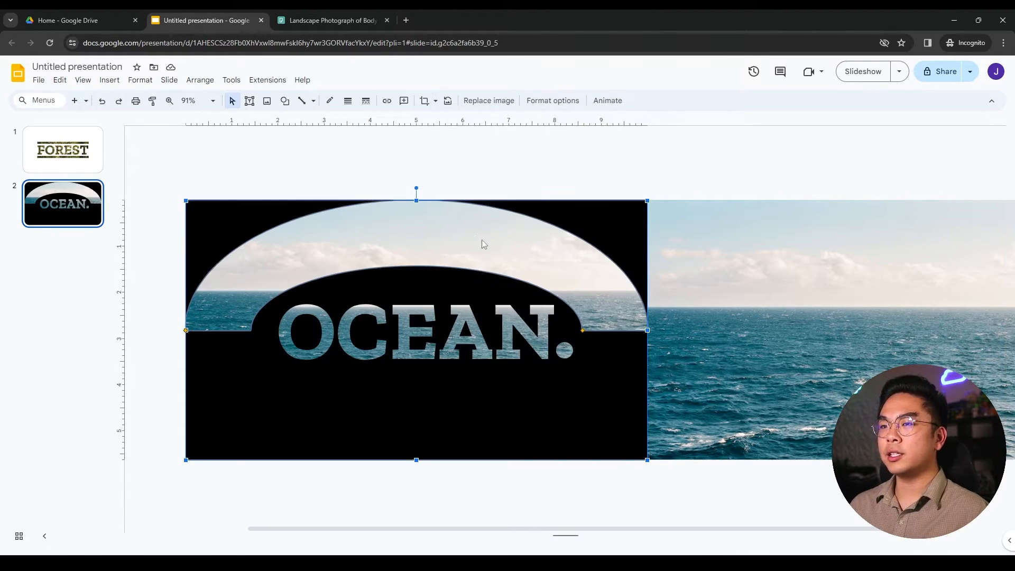
Crop the arc-shaped photo so its width spans from the O to the N of OCEAN
{"action": "left_click", "coordinate": [425, 102]}
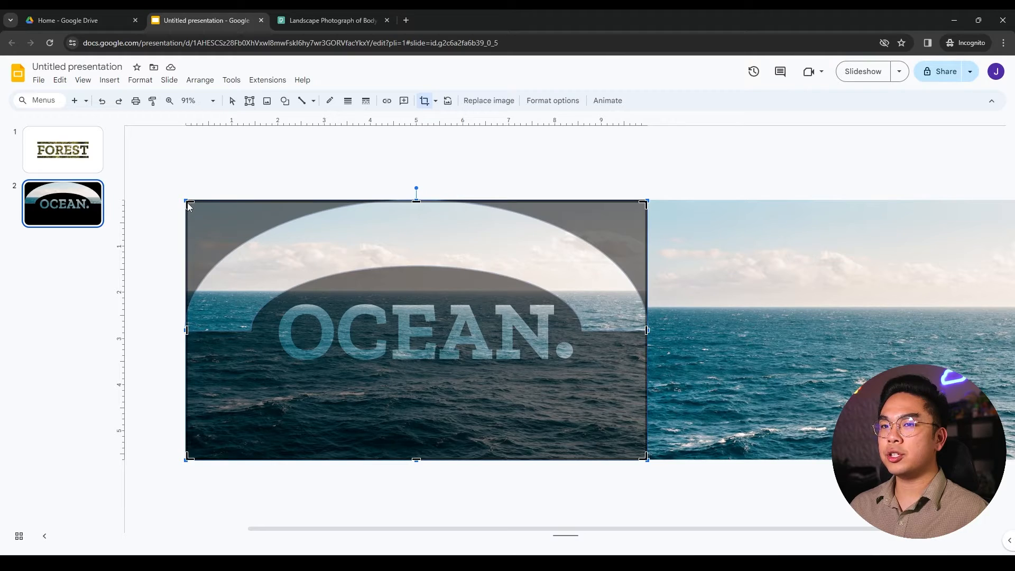
{"action": "left_click_drag", "start_coordinate": [540, 320], "coordinate": [565, 382]}
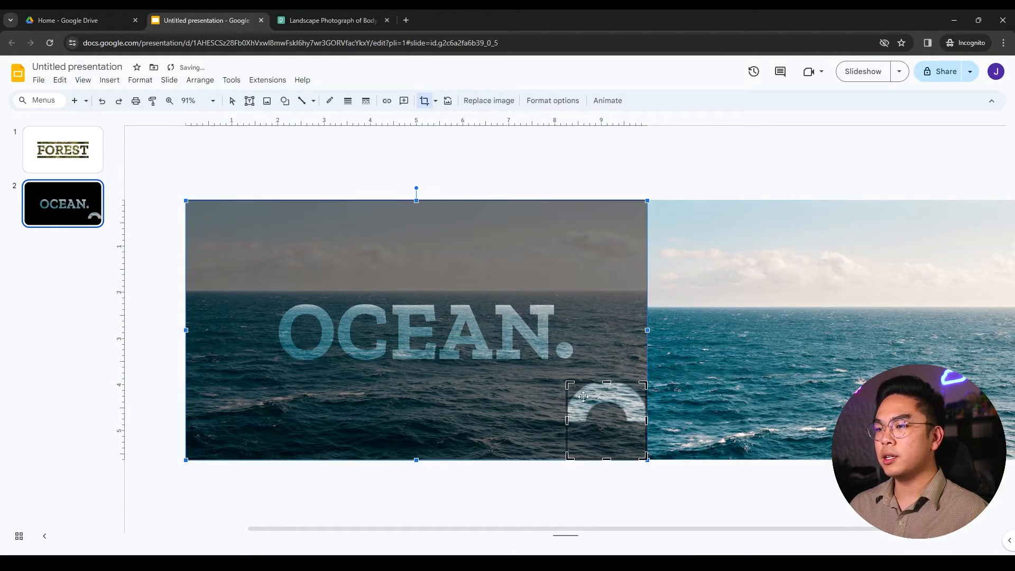
{"action": "left_click_drag", "start_coordinate": [571, 385], "coordinate": [254, 203]}
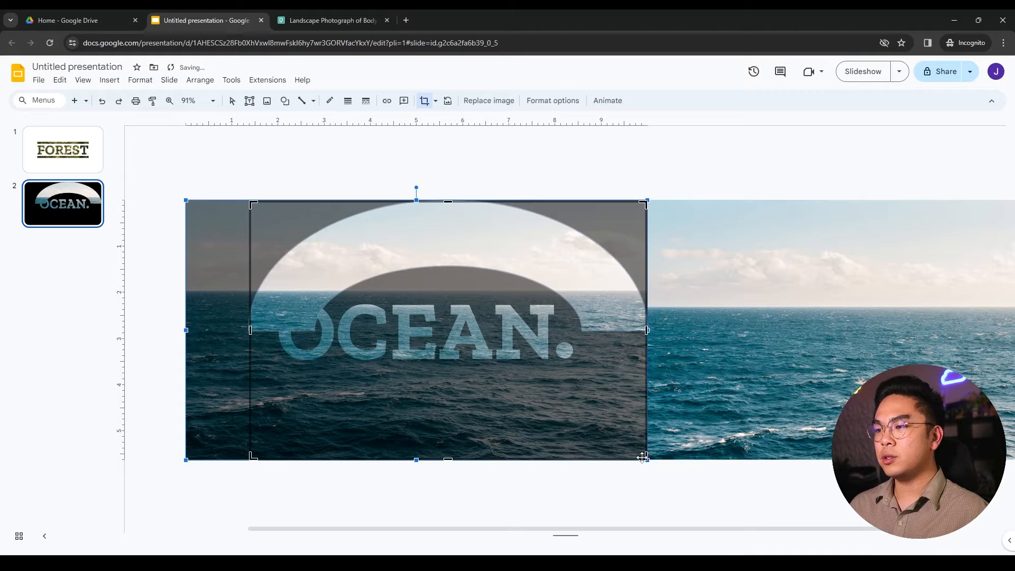
{"action": "left_click_drag", "start_coordinate": [646, 458], "coordinate": [555, 375]}
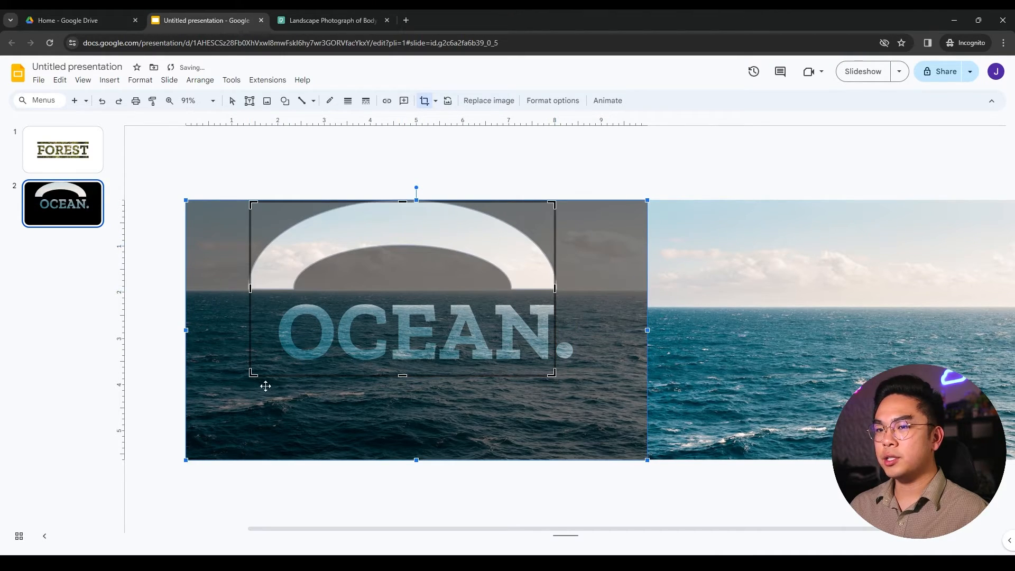
{"action": "left_click_drag", "start_coordinate": [253, 374], "coordinate": [279, 372]}
Flatten the arc's crop into a thin curved band just above the OCEAN lettering and finish the crop
{"action": "left_click_drag", "start_coordinate": [416, 202], "coordinate": [417, 288]}
{"action": "left_click_drag", "start_coordinate": [418, 374], "coordinate": [417, 337]}
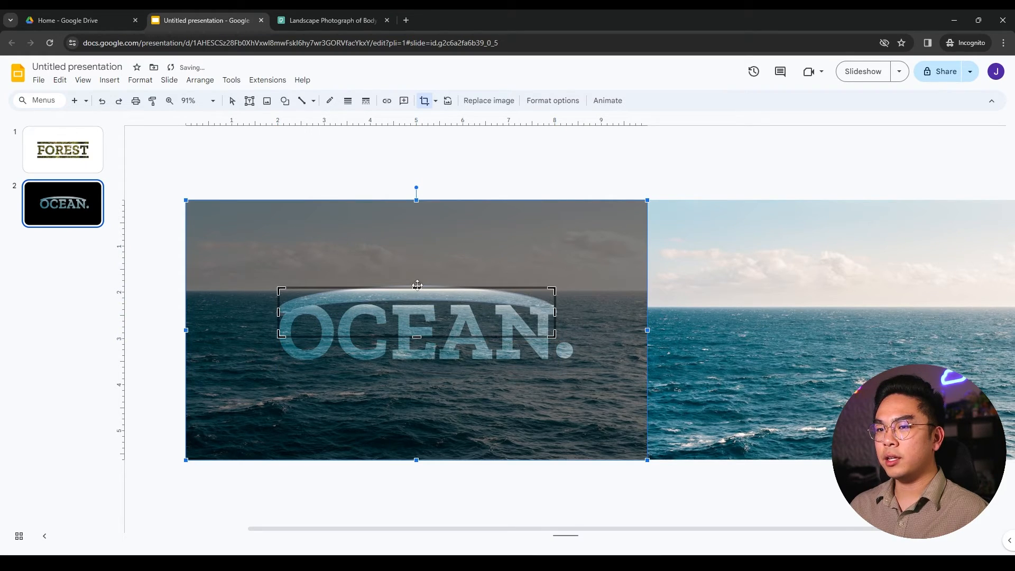
{"action": "left_click_drag", "start_coordinate": [418, 288], "coordinate": [417, 266]}
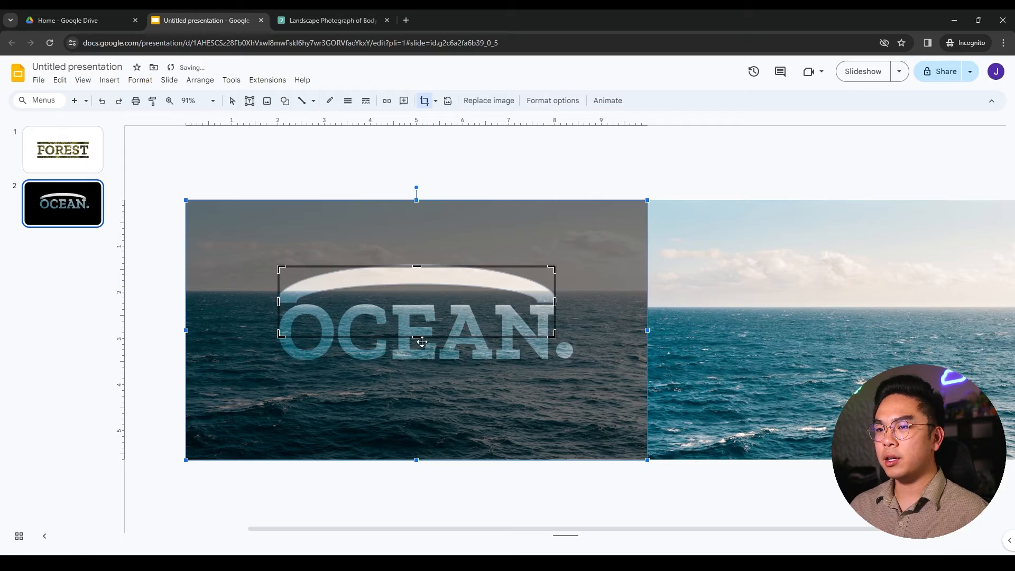
{"action": "left_click_drag", "start_coordinate": [417, 336], "coordinate": [417, 321]}
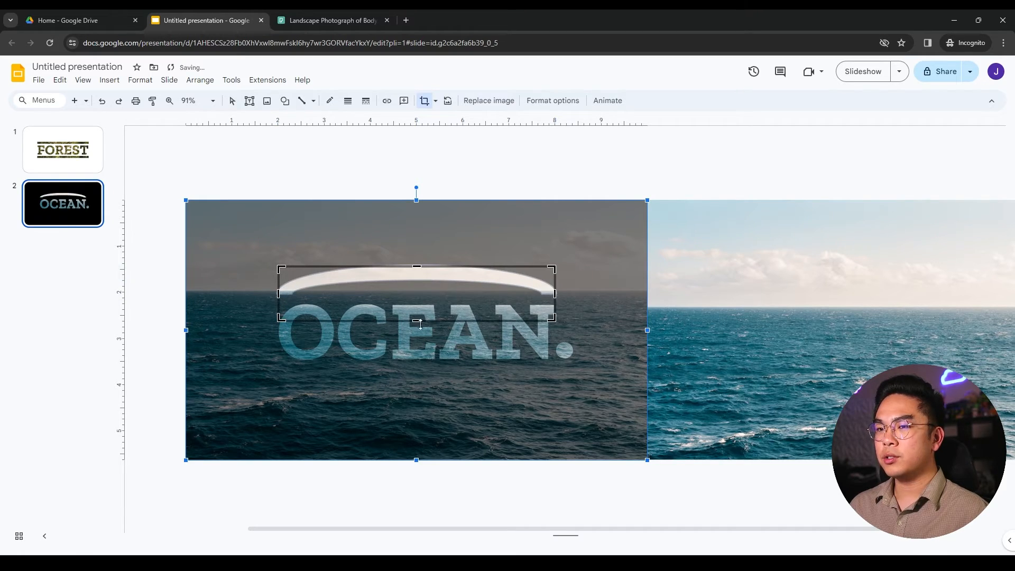
{"action": "key", "text": "Escape"}
{"action": "left_click", "coordinate": [484, 500]}
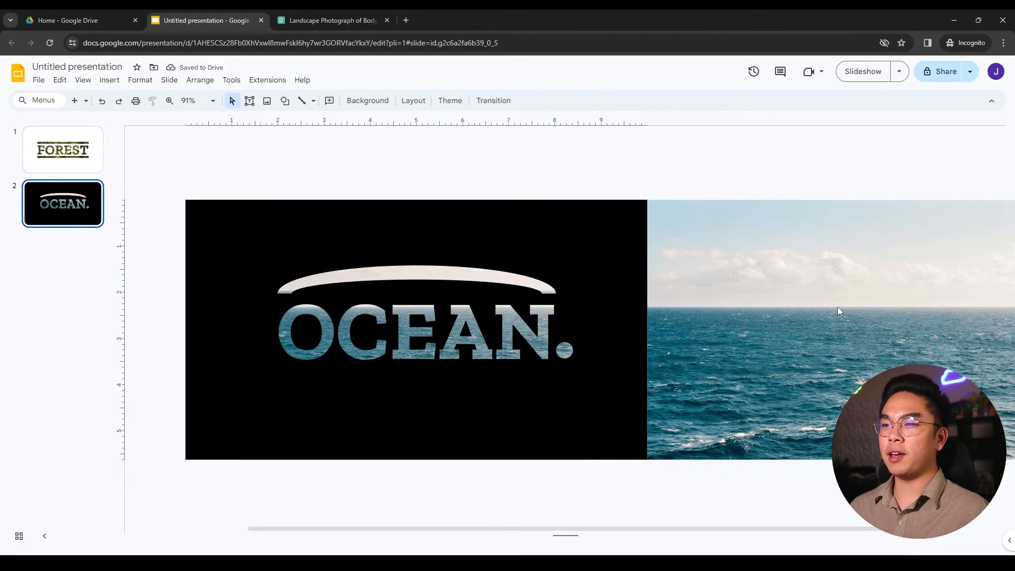
Reopen the arc's crop and flip it downward so the photo arc curves beneath the OCEAN lettering as an underline
{"action": "left_click", "coordinate": [364, 272]}
{"action": "left_click", "coordinate": [425, 102]}
{"action": "left_click_drag", "start_coordinate": [418, 321], "coordinate": [417, 329]}
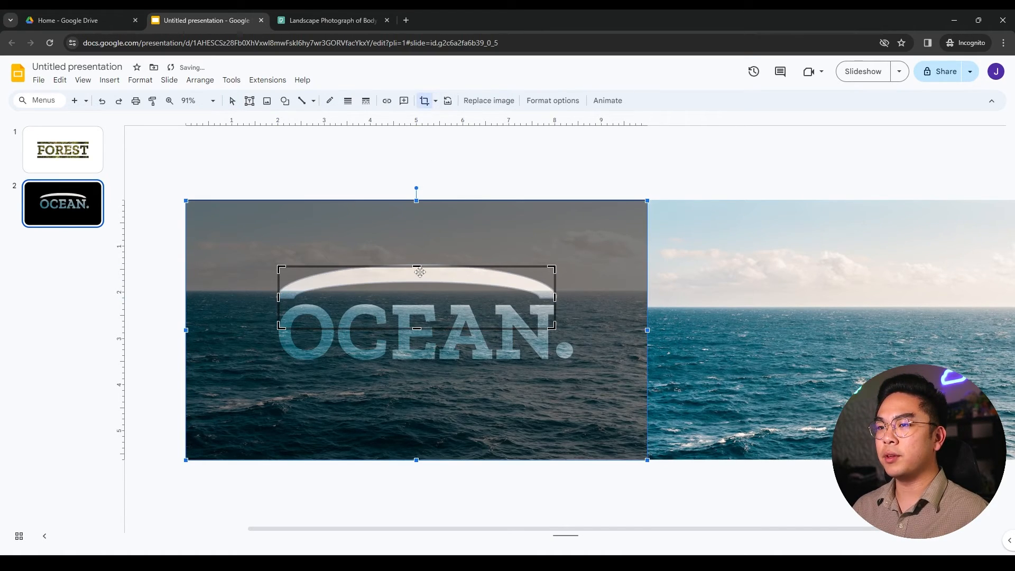
{"action": "left_click_drag", "start_coordinate": [418, 266], "coordinate": [414, 396]}
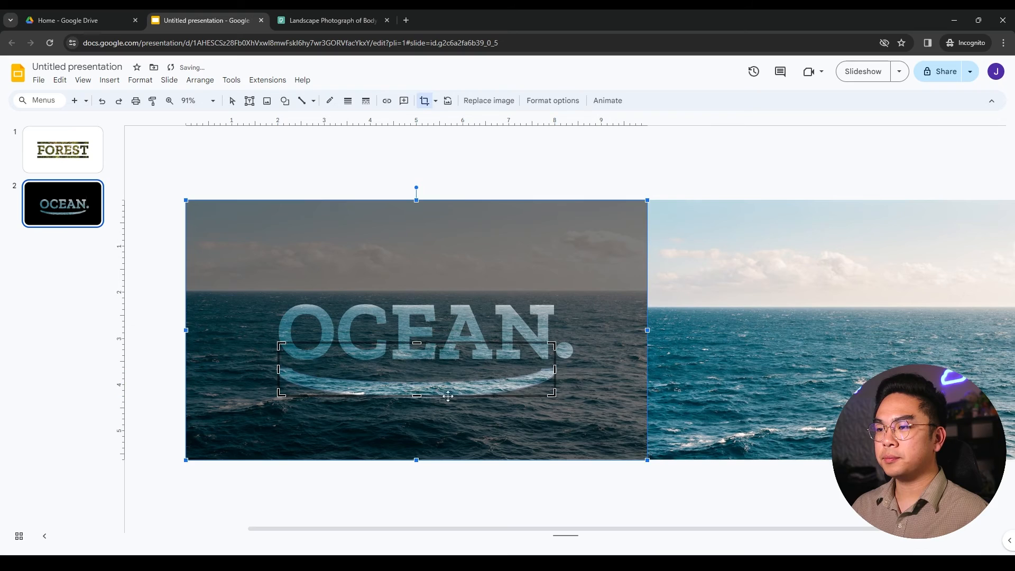
{"action": "left_click", "coordinate": [507, 493]}
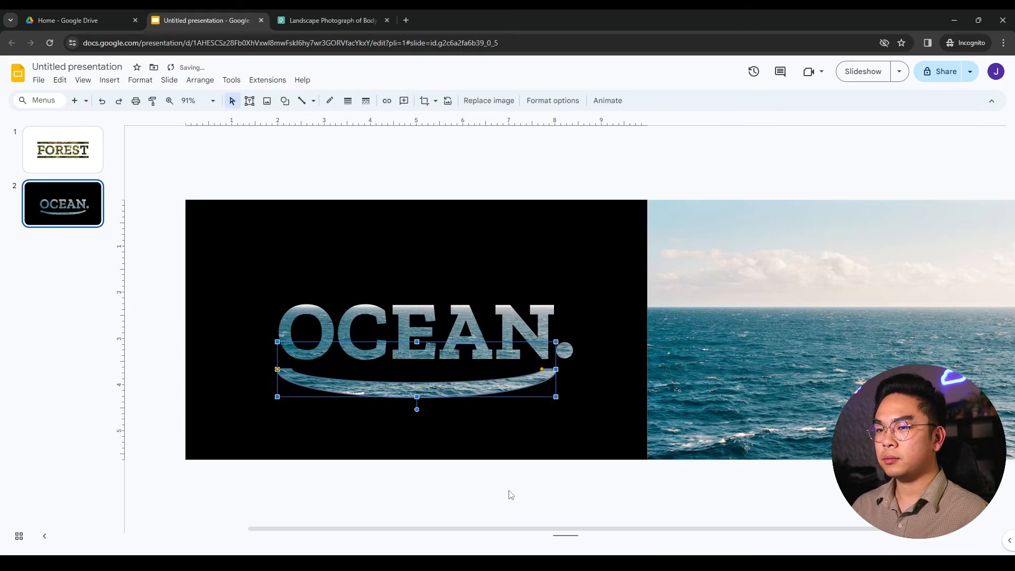
{"action": "left_click", "coordinate": [795, 331]}
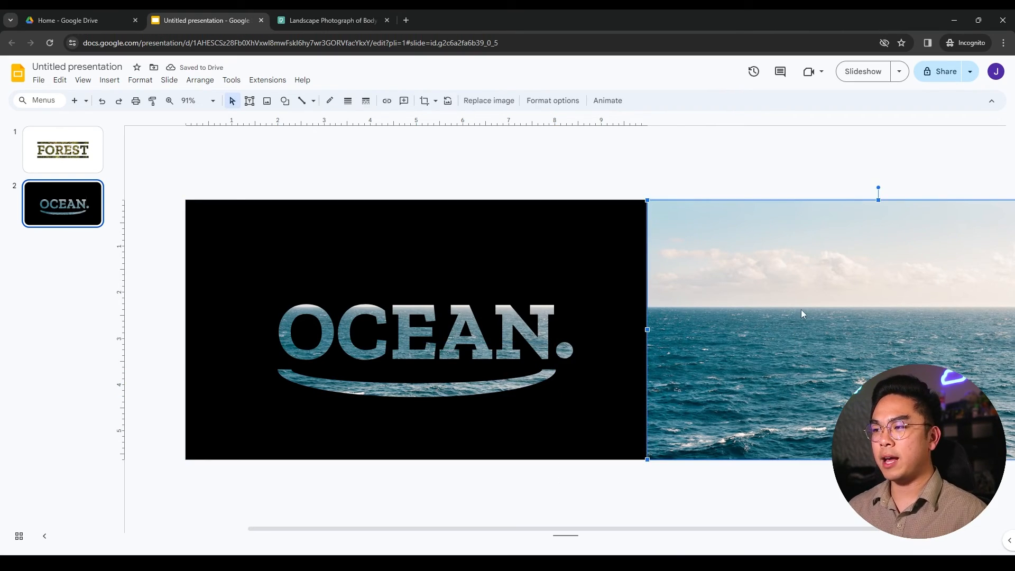